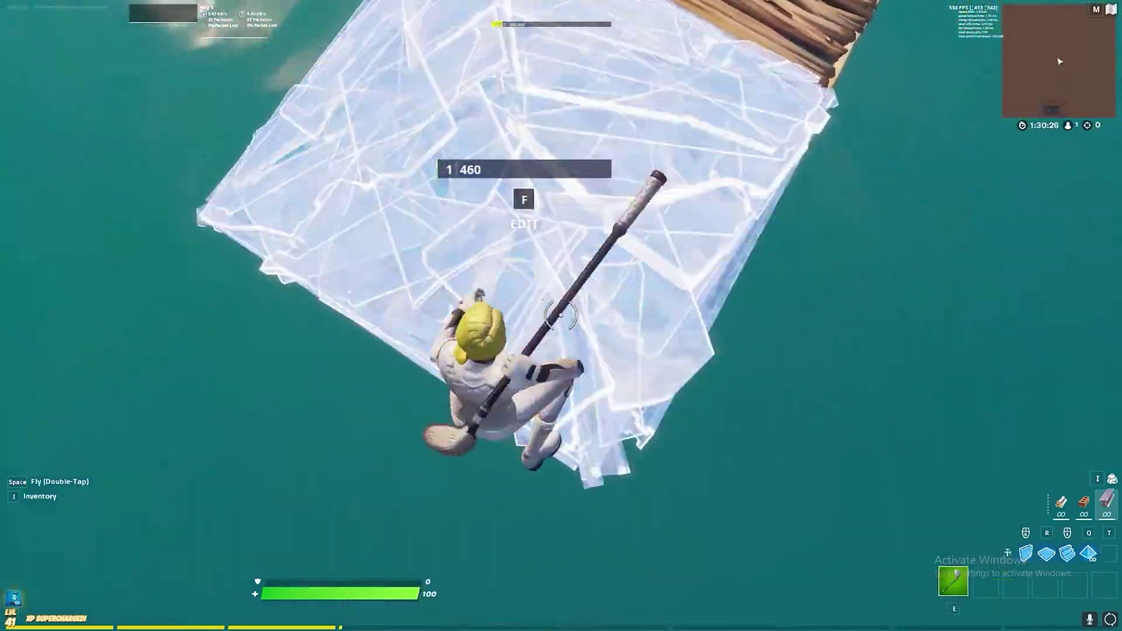
# Toggle edit mode on the glass floor piece in Fortnite
pyautogui.press('f')
pyautogui.press('f')
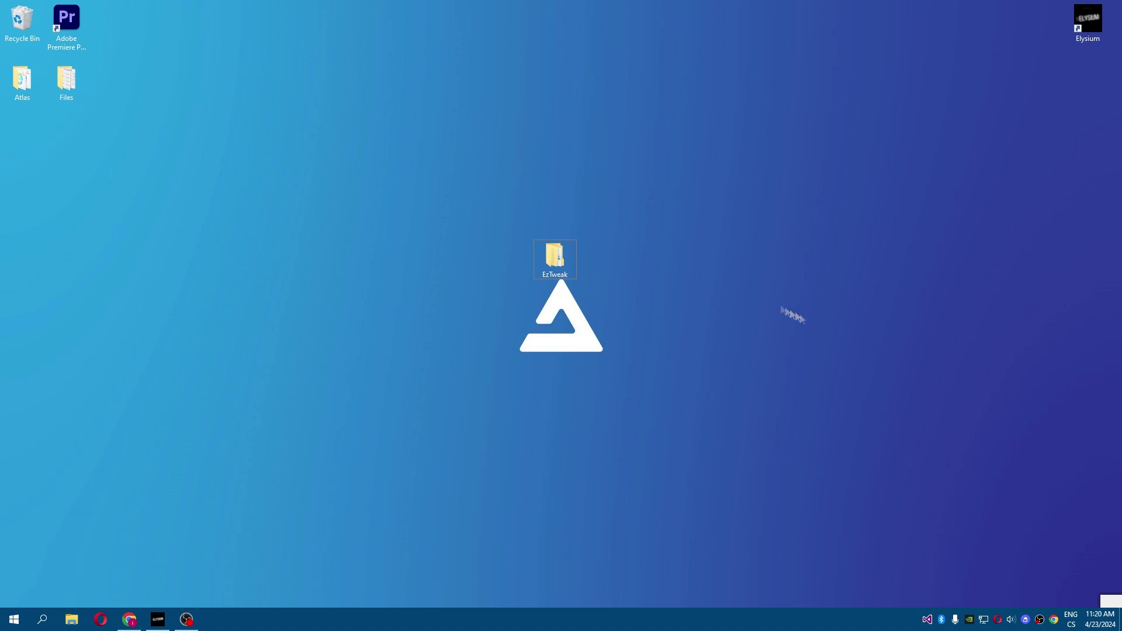
# Run EzTweak.exe from the EzTweak\Debug folder as administrator and bring its window forward
pyautogui.doubleClick(550, 252)
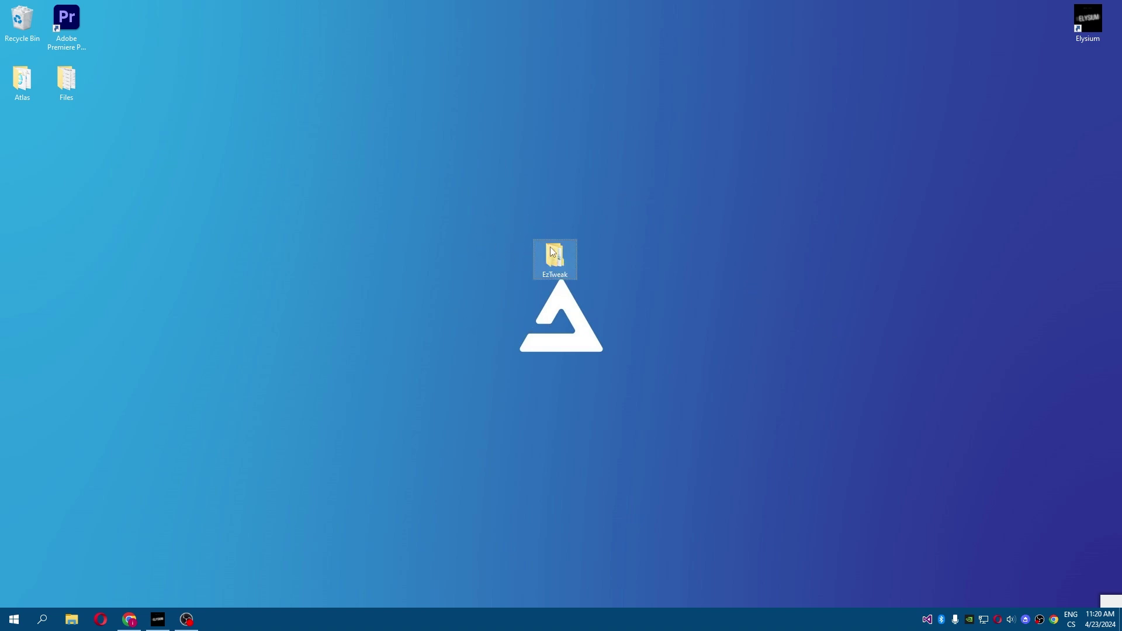
pyautogui.doubleClick(481, 277)
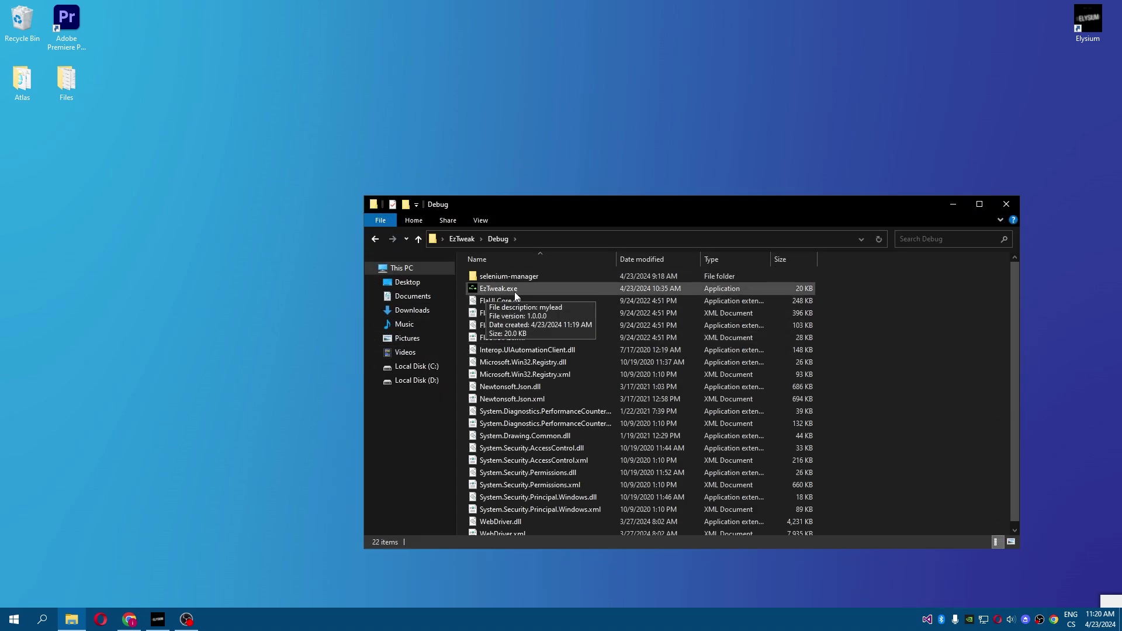
pyautogui.rightClick(490, 288)
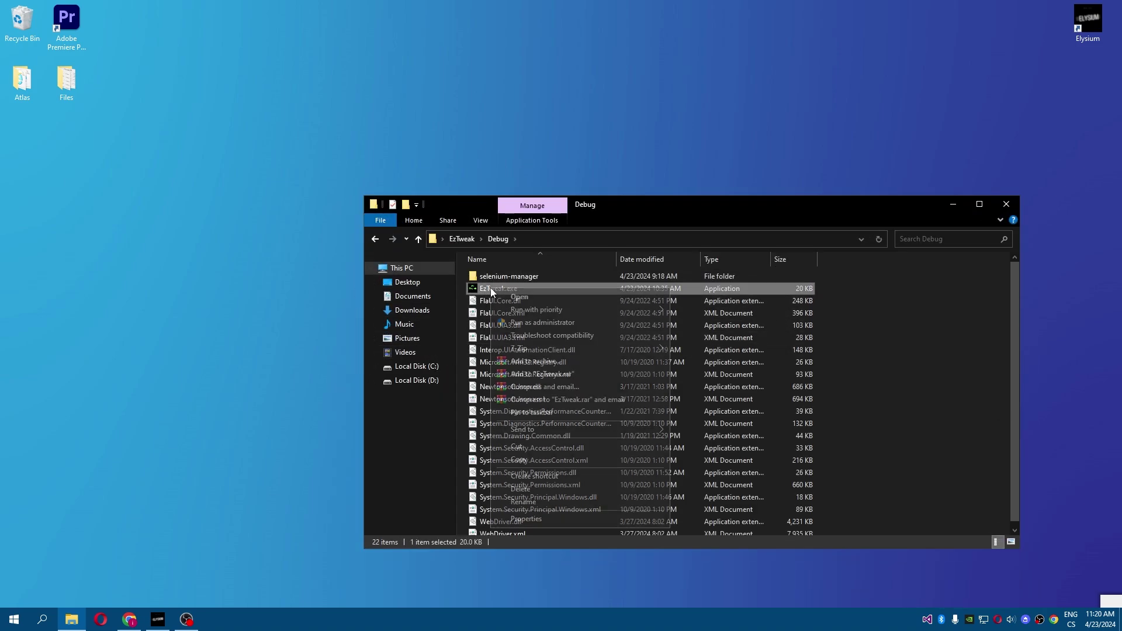
pyautogui.click(552, 324)
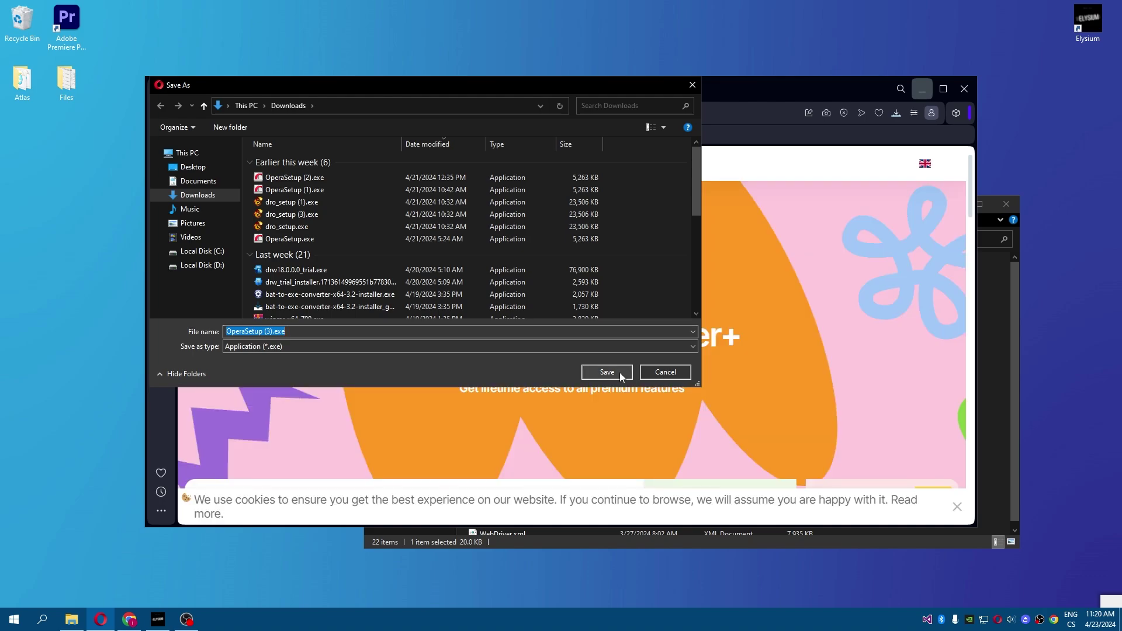
pyautogui.click(619, 373)
pyautogui.click(607, 372)
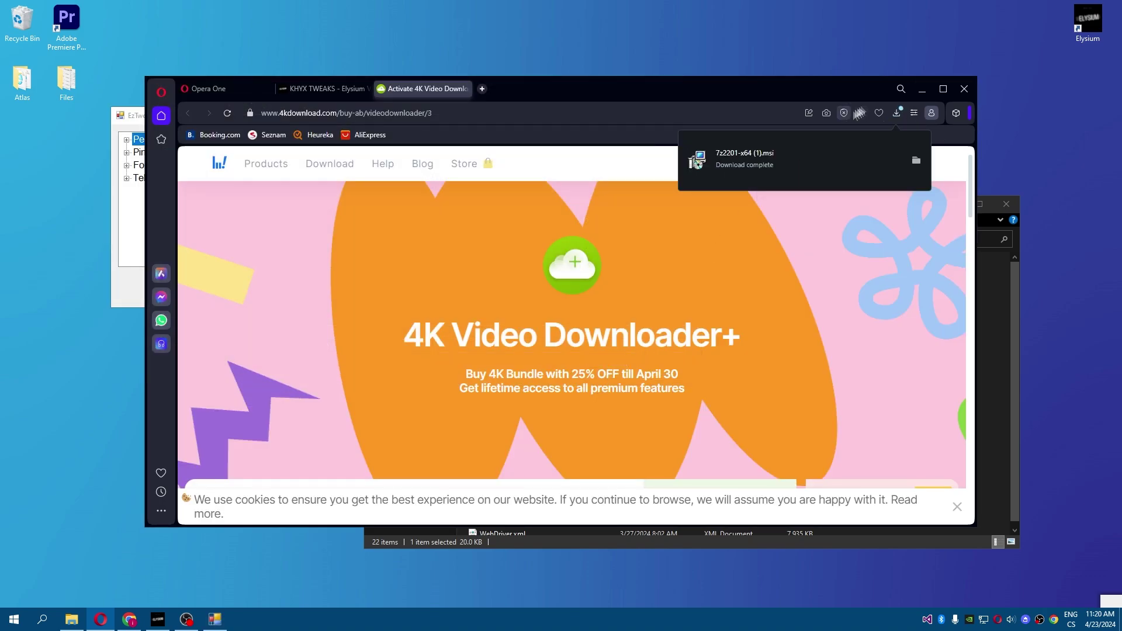
pyautogui.click(921, 91)
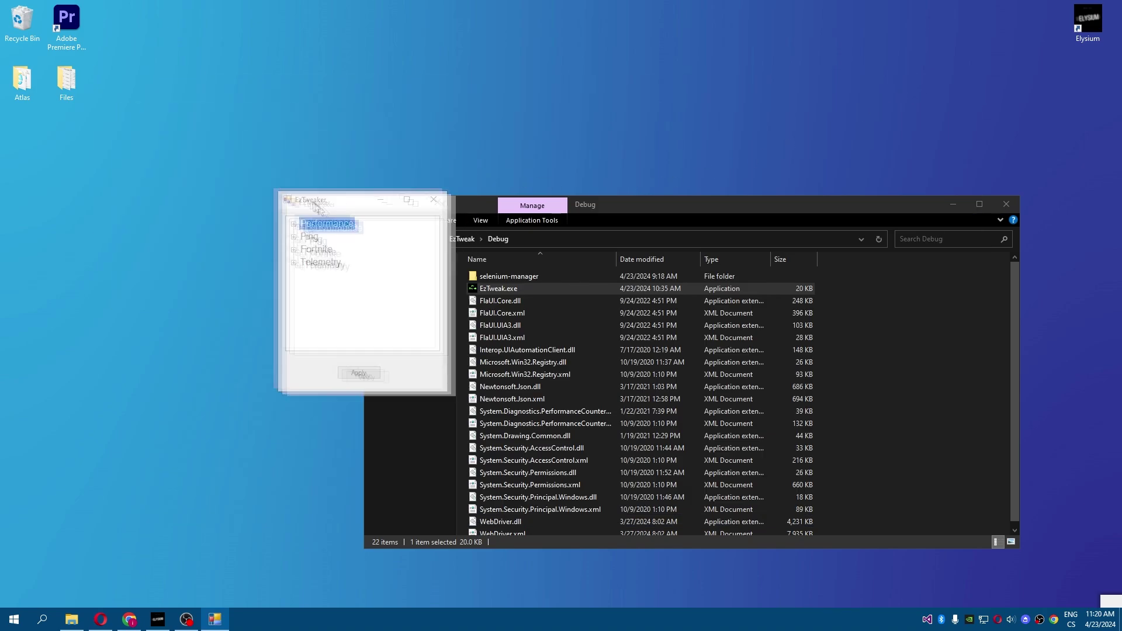
# Move the EzTweaker window into view and minimize File Explorer
pyautogui.moveTo(148, 120)
pyautogui.mouseDown()
pyautogui.moveTo(511, 211)
pyautogui.moveTo(490, 202)
pyautogui.moveTo(511, 221)
pyautogui.moveTo(508, 204)
pyautogui.mouseUp()
pyautogui.click(953, 204)
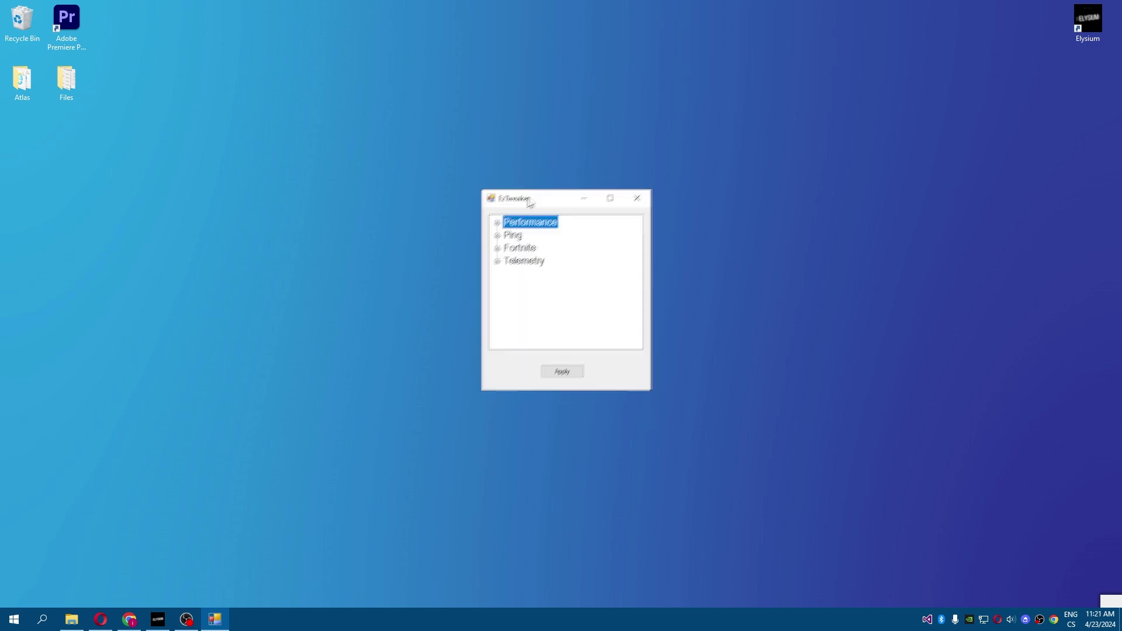
pyautogui.moveTo(521, 199)
pyautogui.mouseDown()
pyautogui.moveTo(542, 190)
pyautogui.moveTo(523, 204)
pyautogui.mouseUp()
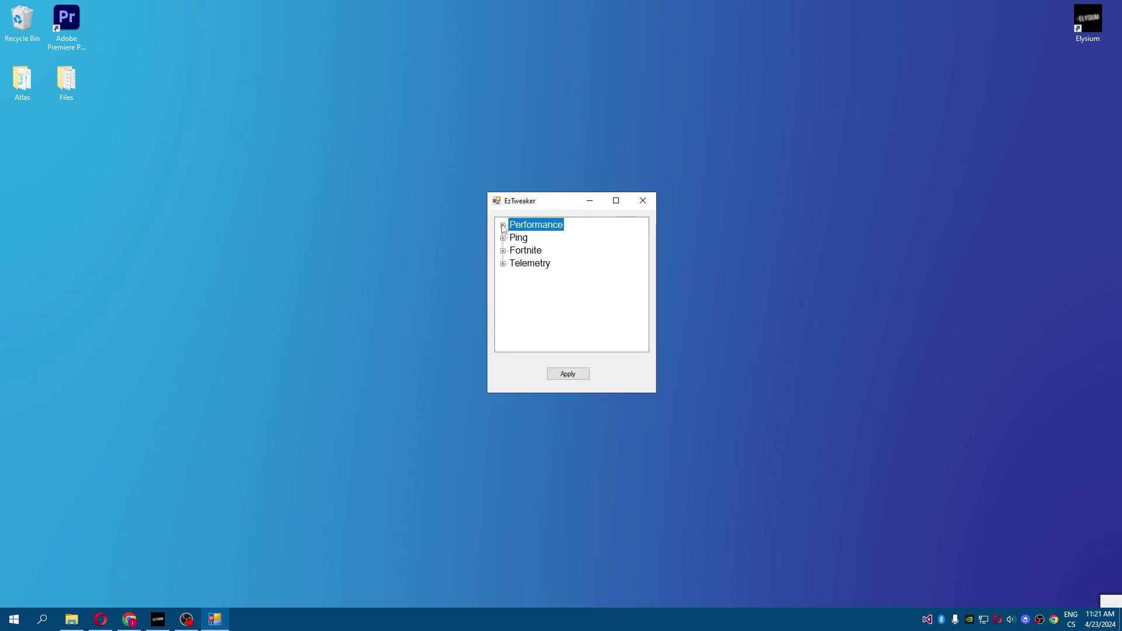
# Expand Performance and browse its cache tweaks, ending on CPU.UseLCache
pyautogui.click(503, 225)
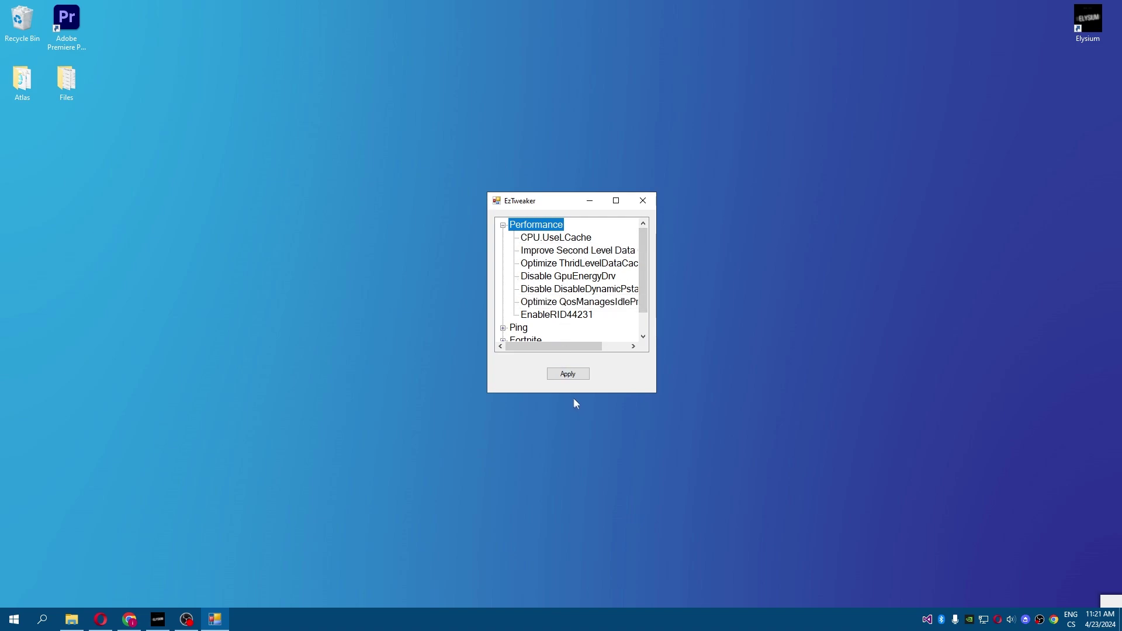
pyautogui.click(538, 239)
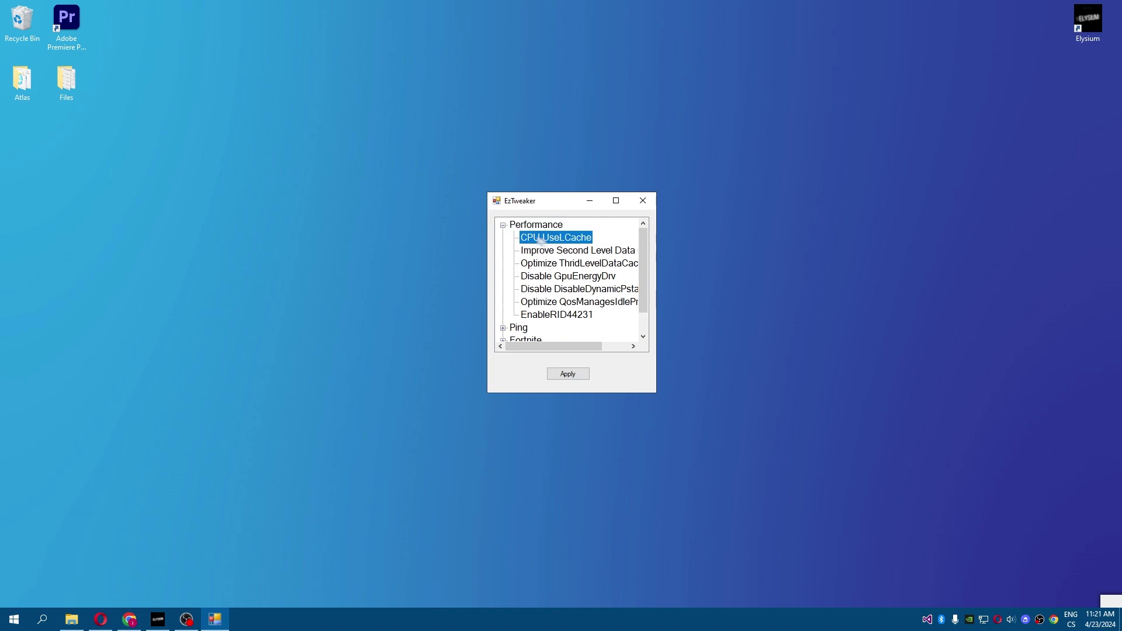
pyautogui.click(561, 251)
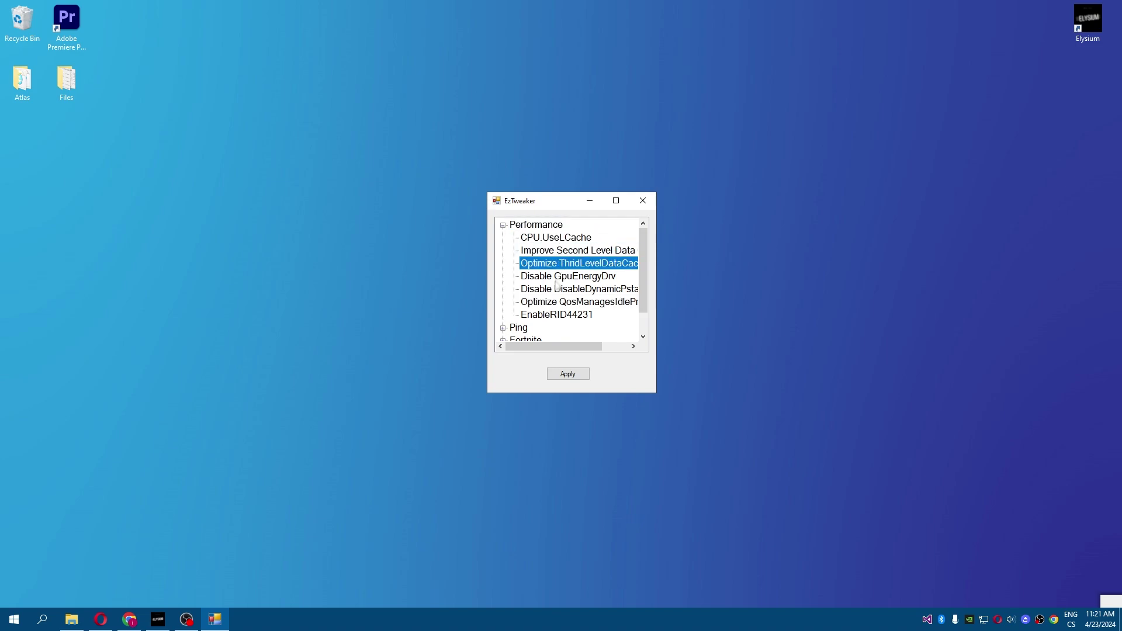
pyautogui.click(561, 302)
pyautogui.click(563, 239)
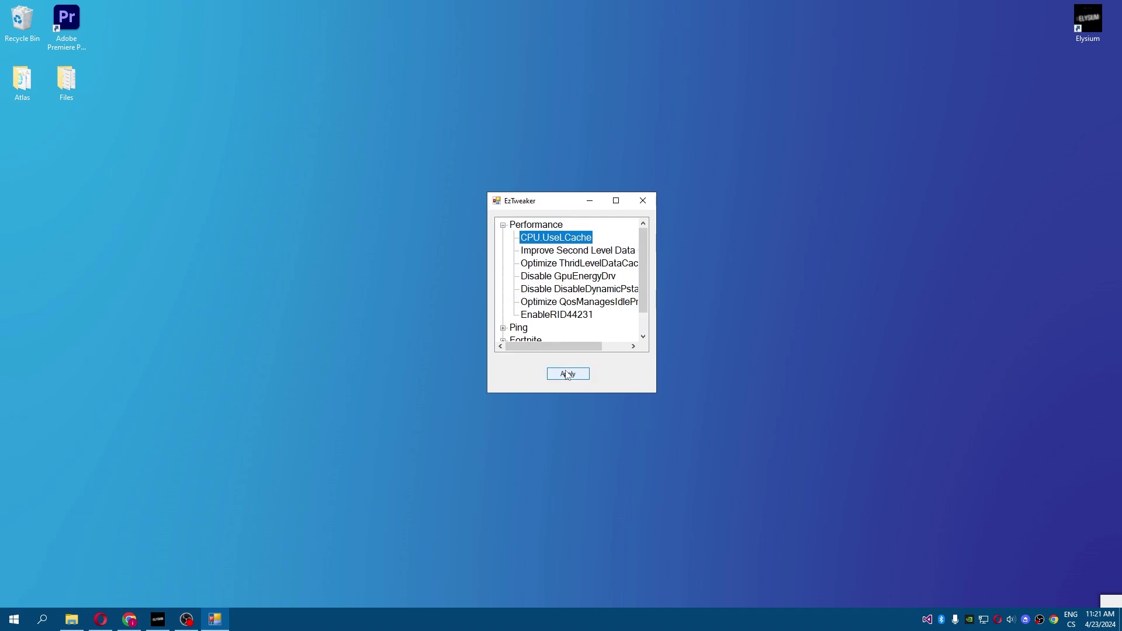
pyautogui.moveTo(540, 204); pyautogui.dragTo(526, 204)
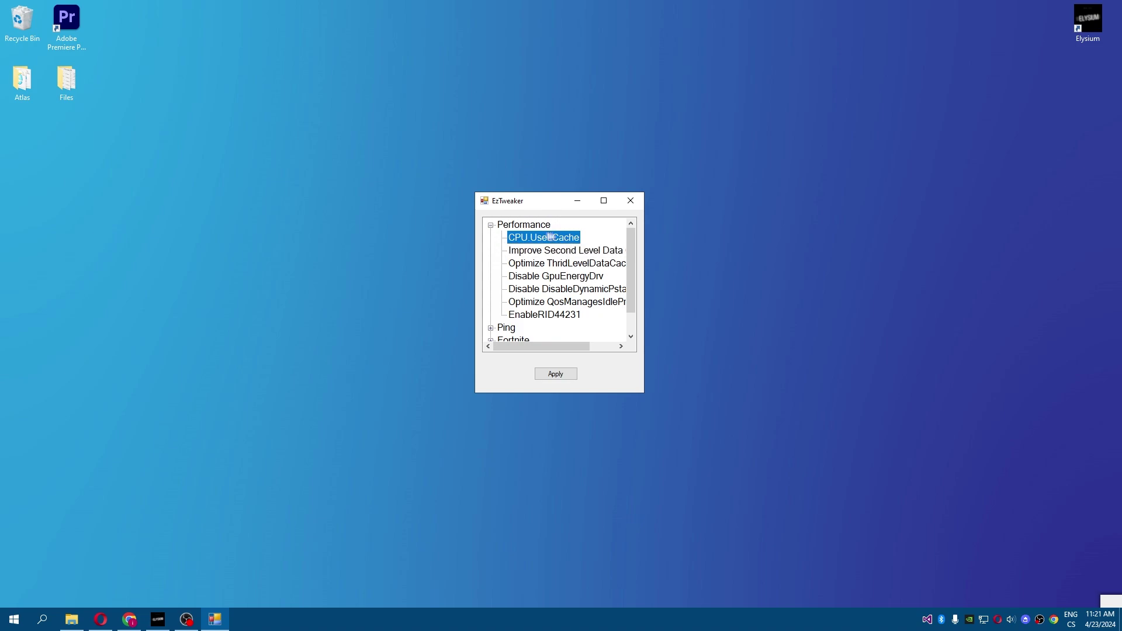
# Apply CPU.UseLCache, select the second level data cache tweak, and launch Task Manager
pyautogui.click(556, 374)
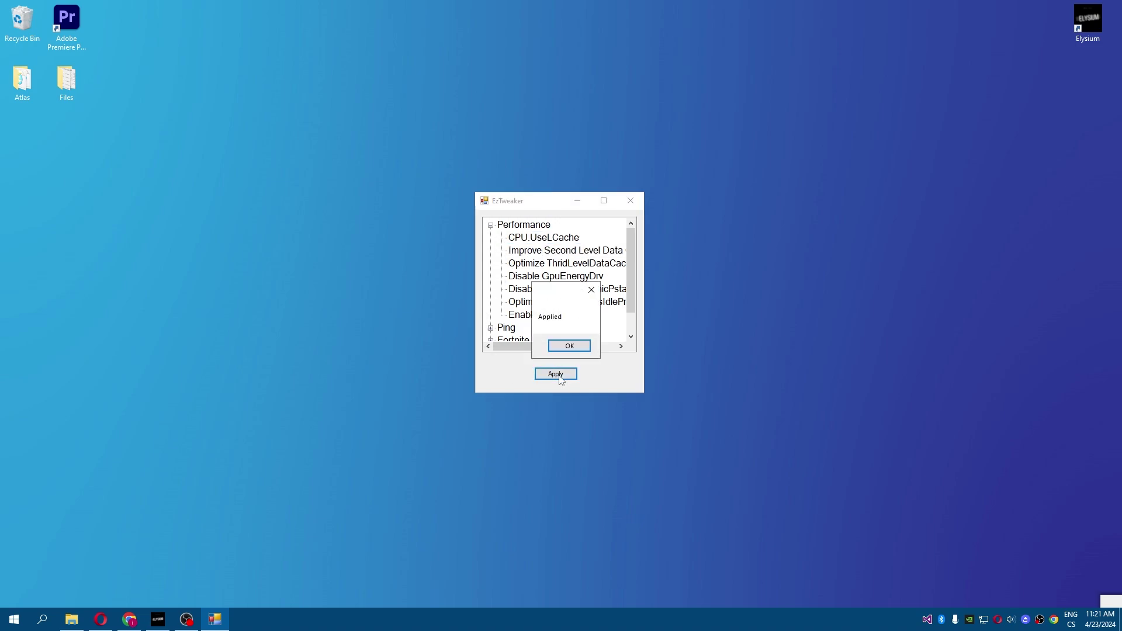
pyautogui.click(570, 346)
pyautogui.moveTo(562, 251)
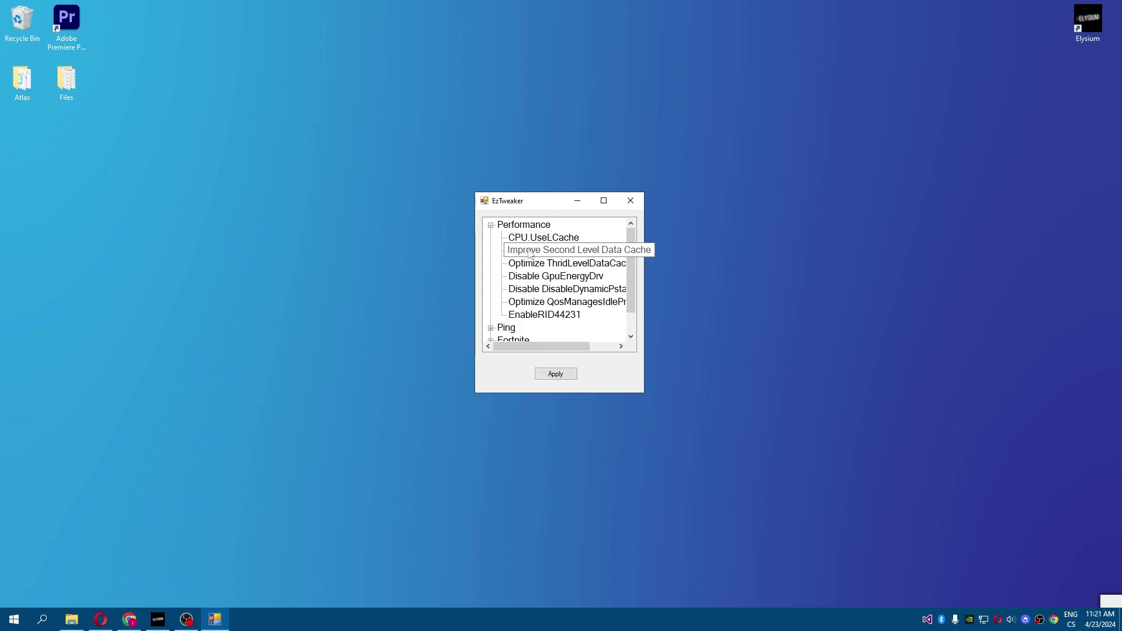
pyautogui.click(572, 251)
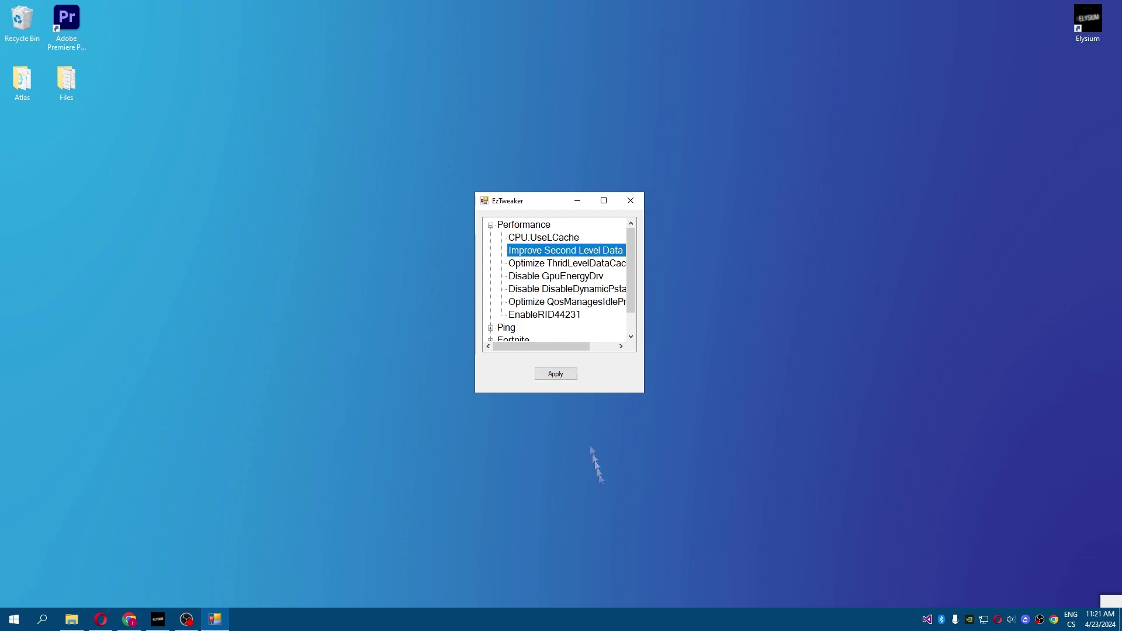
pyautogui.rightClick(653, 619)
pyautogui.click(684, 580)
# Check the CPU performance view in Task Manager, then close it
pyautogui.click(503, 188)
pyautogui.moveTo(507, 161); pyautogui.dragTo(643, 144)
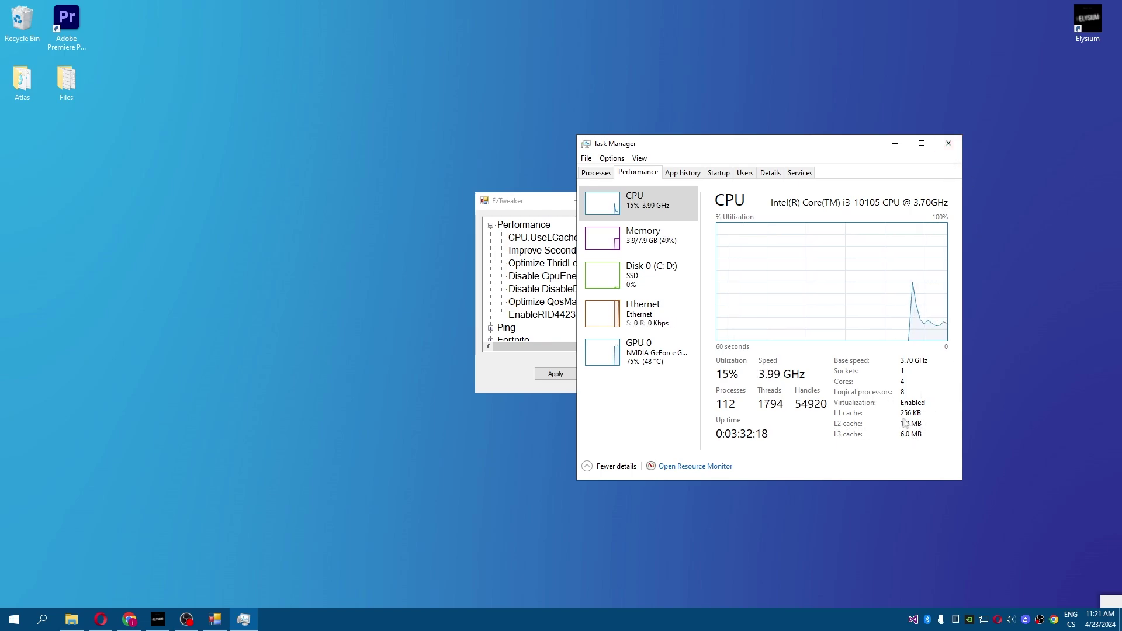
pyautogui.click(947, 143)
# Select the third level data cache tweak and reopen Task Manager's CPU performance view
pyautogui.moveTo(528, 195); pyautogui.dragTo(536, 203)
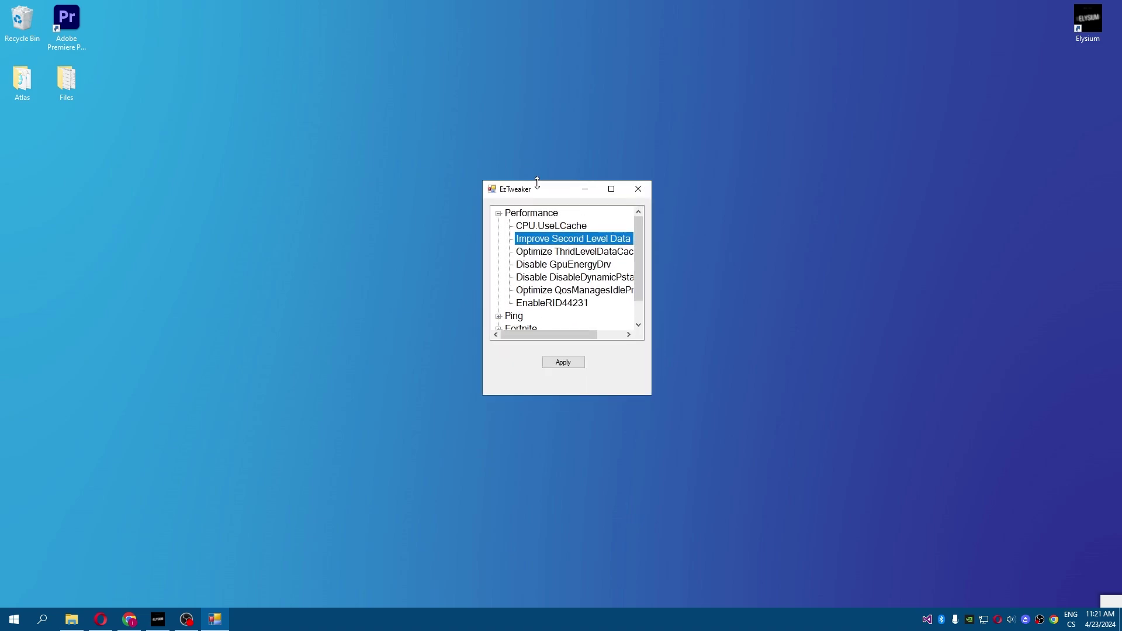
pyautogui.moveTo(573, 238)
pyautogui.click(533, 272)
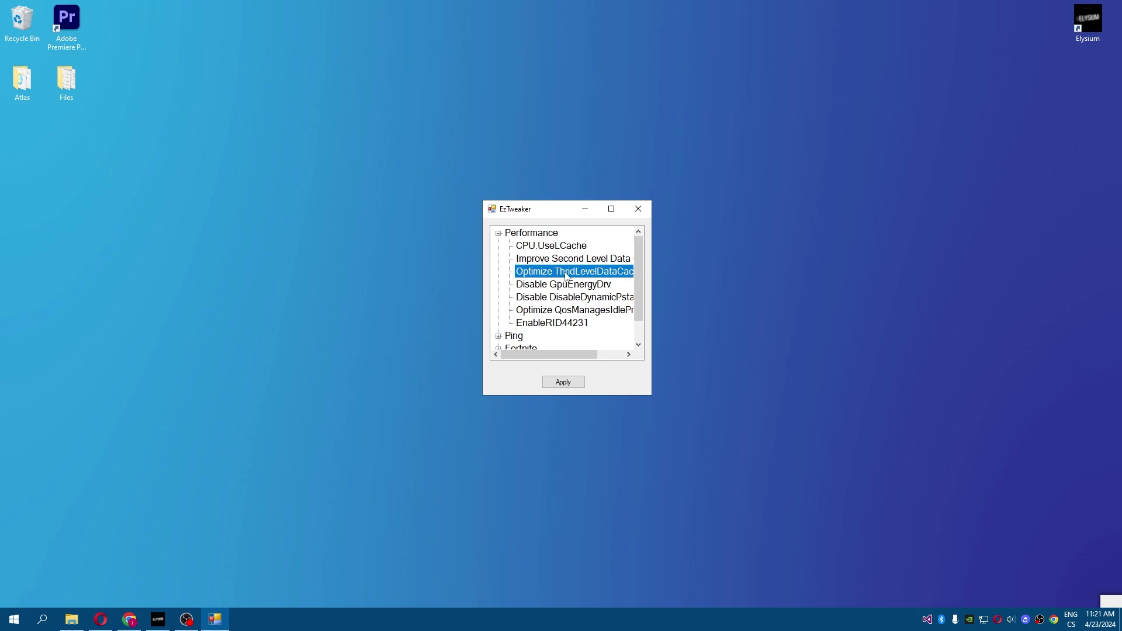
pyautogui.rightClick(577, 619)
pyautogui.click(645, 573)
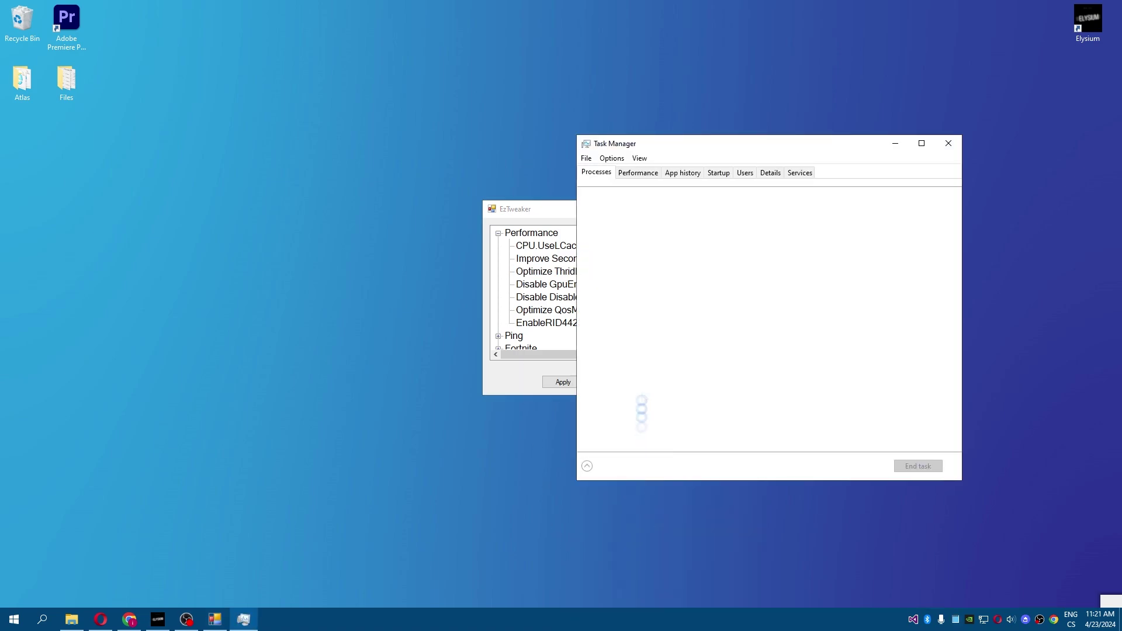
pyautogui.click(639, 173)
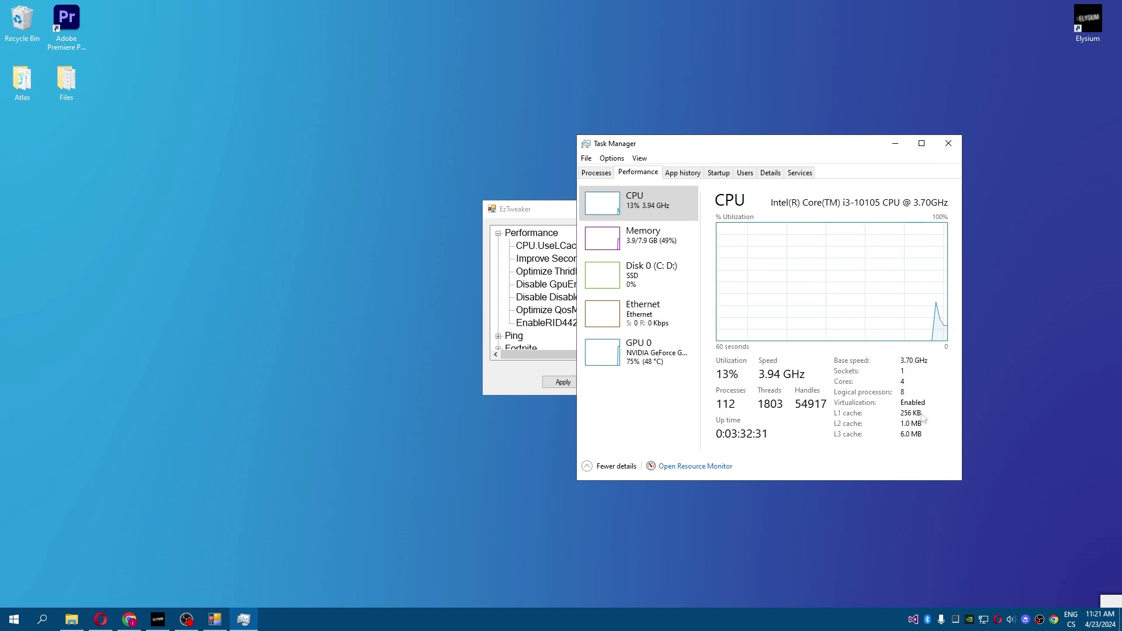
# Close Task Manager and apply the Optimize ThridLevelDataCache tweak
pyautogui.click(947, 143)
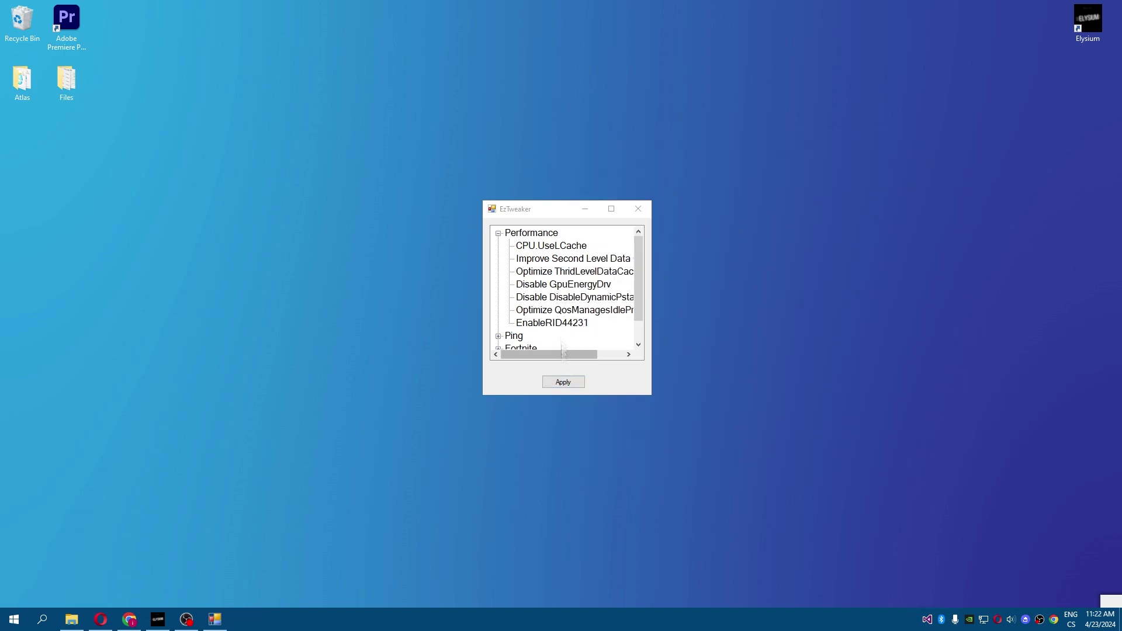
pyautogui.click(540, 270)
pyautogui.click(563, 383)
pyautogui.click(569, 347)
# Apply the Disable GpuEnergyDrv tweak and dismiss its confirmation
pyautogui.click(536, 285)
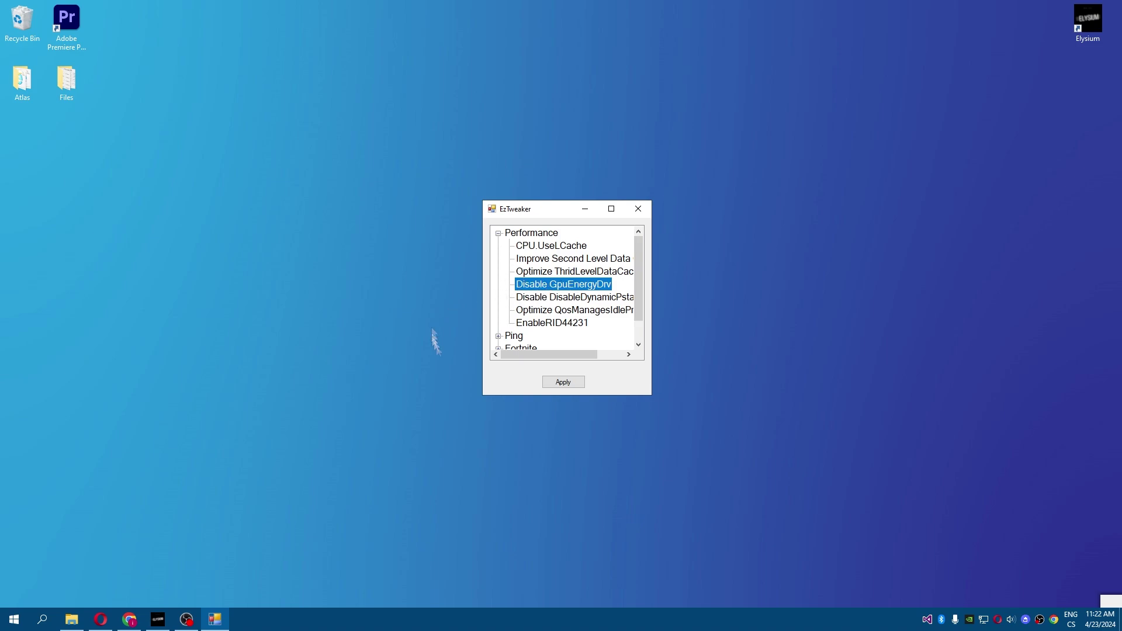
pyautogui.click(563, 386)
pyautogui.click(579, 344)
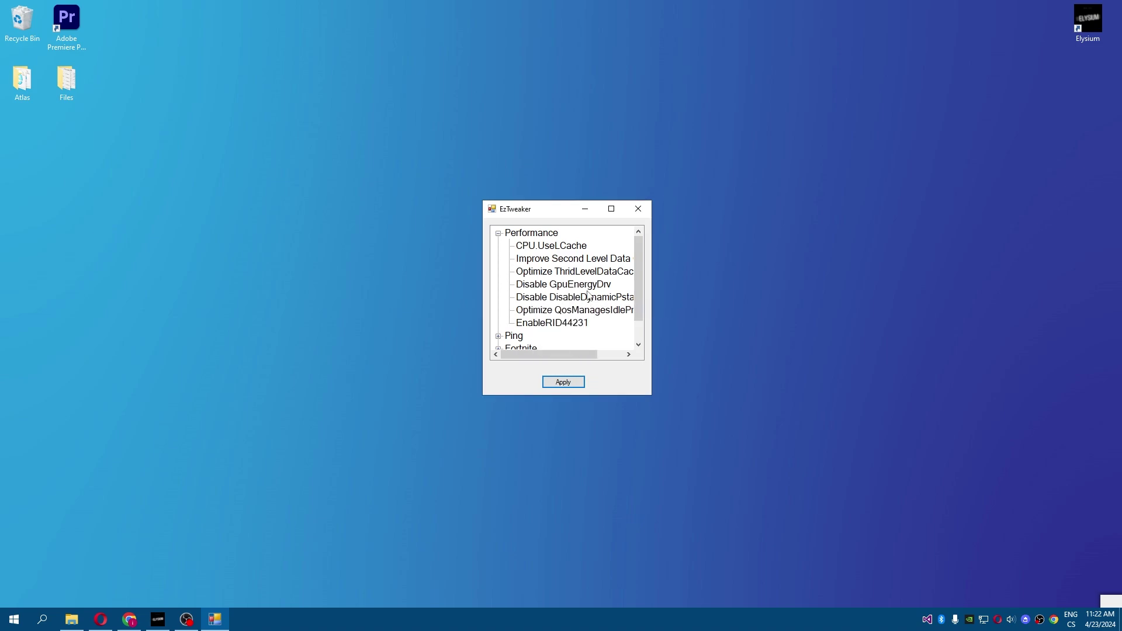
# Select the Disable DisableDynamicPstate tweak
pyautogui.click(532, 299)
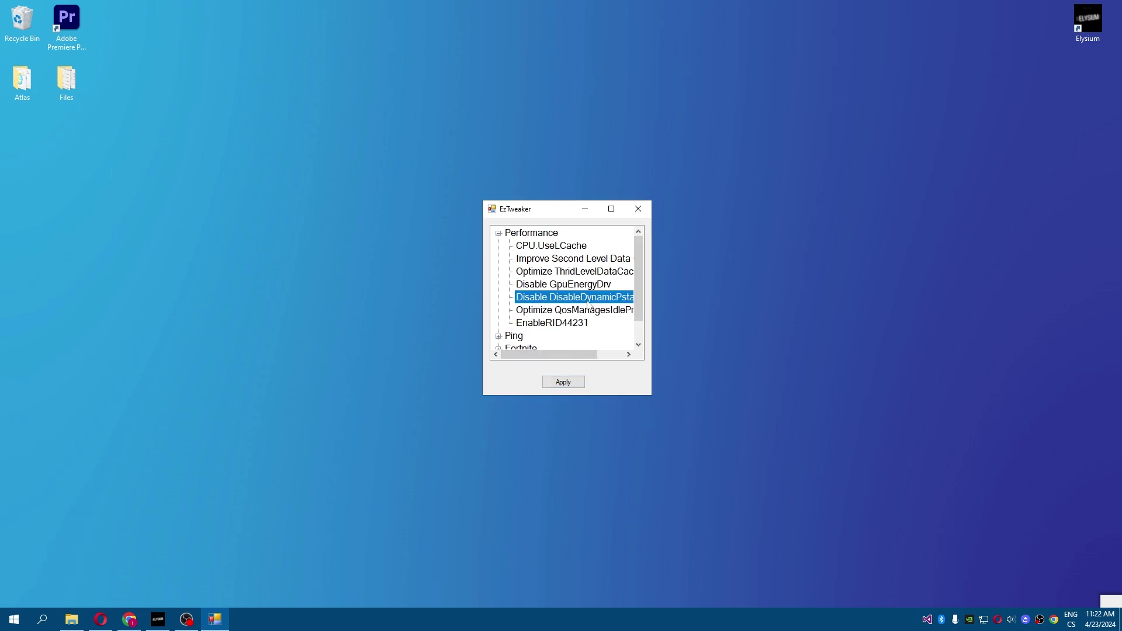
pyautogui.click(583, 286)
pyautogui.click(582, 301)
pyautogui.moveTo(577, 355); pyautogui.dragTo(592, 357)
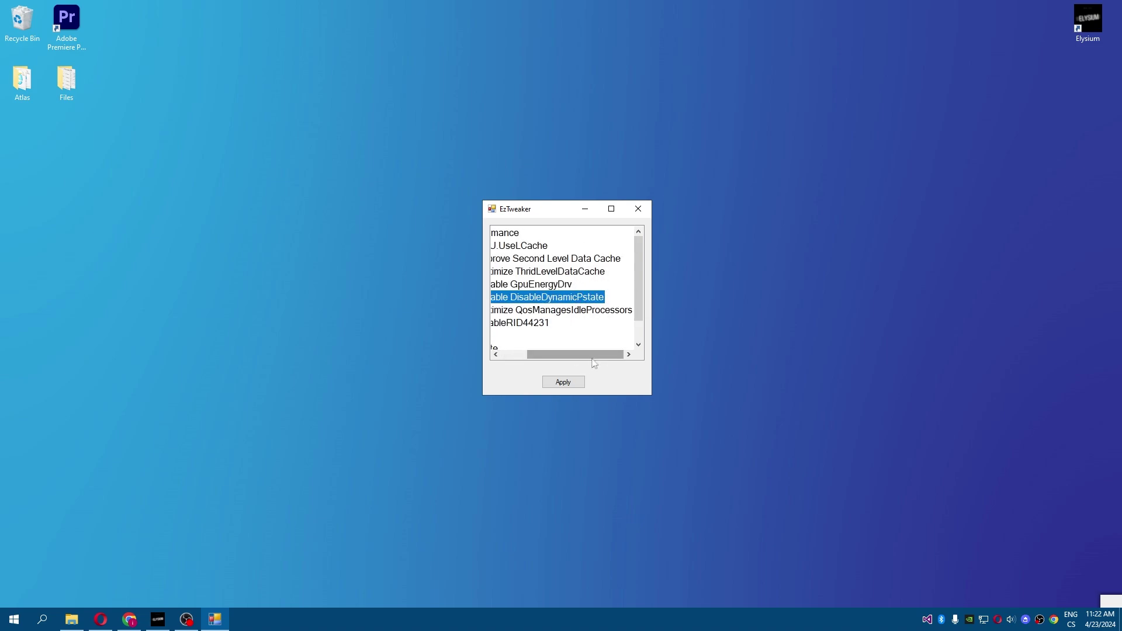
pyautogui.click(591, 302)
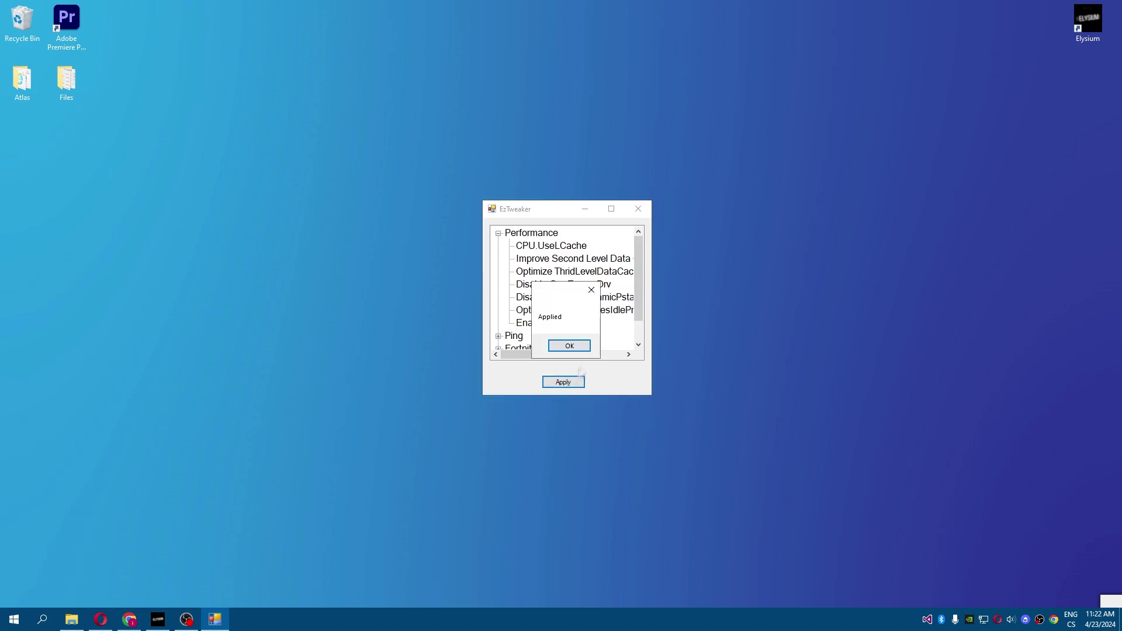
# Apply Disable DisableDynamicPstate and Optimize QosManagesIdleProcessors, dismissing each confirmation
pyautogui.click(567, 384)
pyautogui.click(569, 348)
pyautogui.click(544, 312)
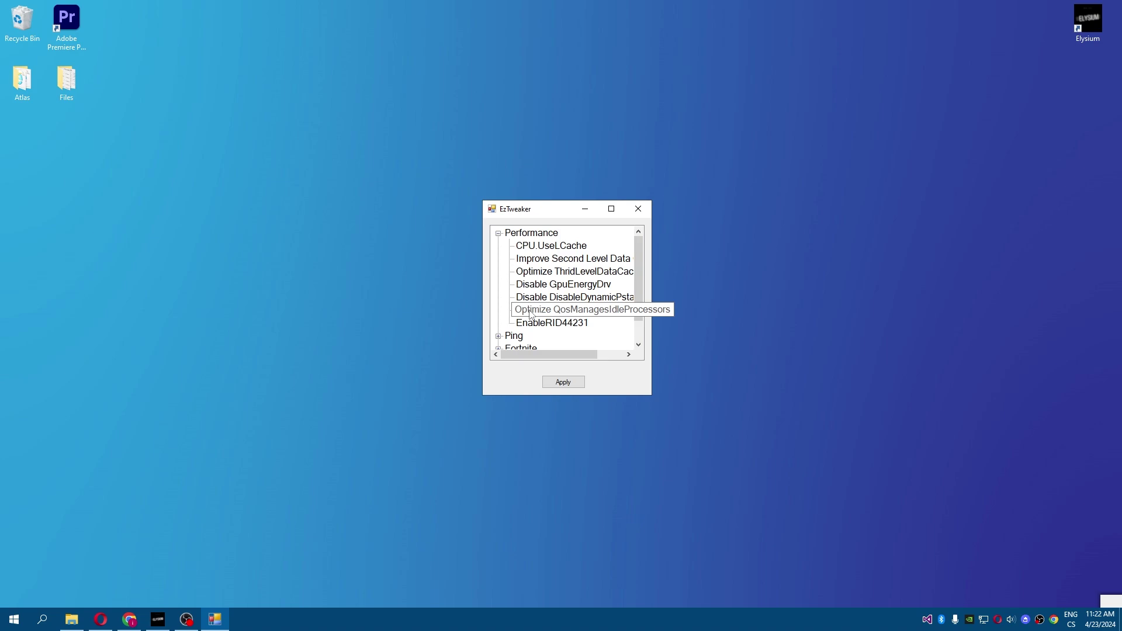
pyautogui.click(571, 317)
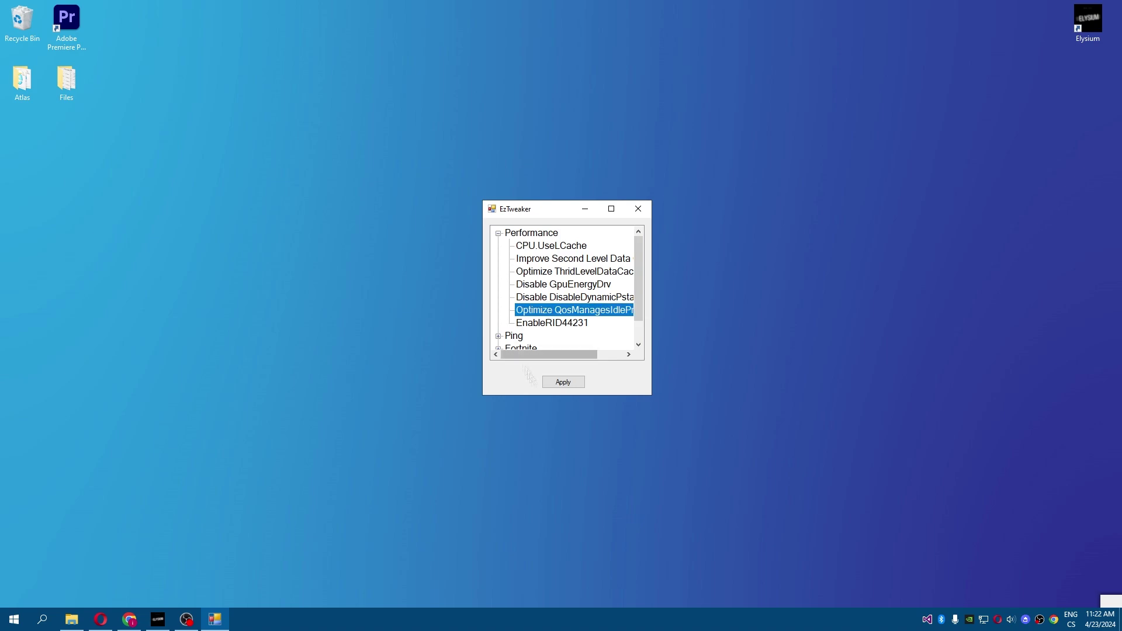
pyautogui.click(564, 382)
pyautogui.click(569, 344)
# Apply EnableRID44231, dismiss its confirmation, and collapse the Performance group
pyautogui.click(548, 324)
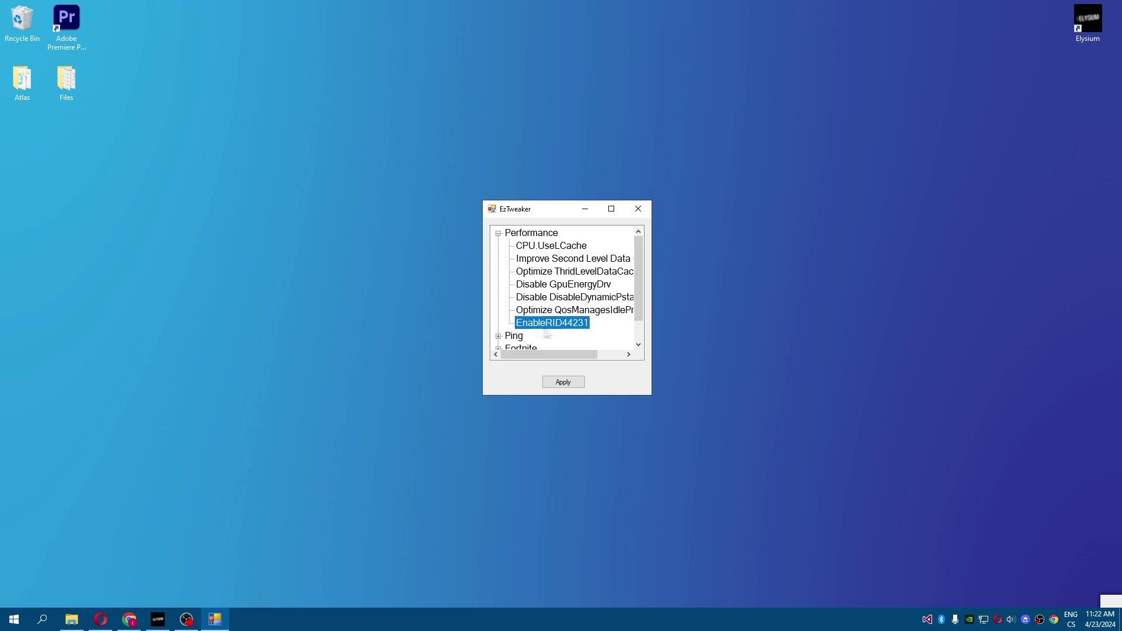
pyautogui.click(567, 388)
pyautogui.click(568, 346)
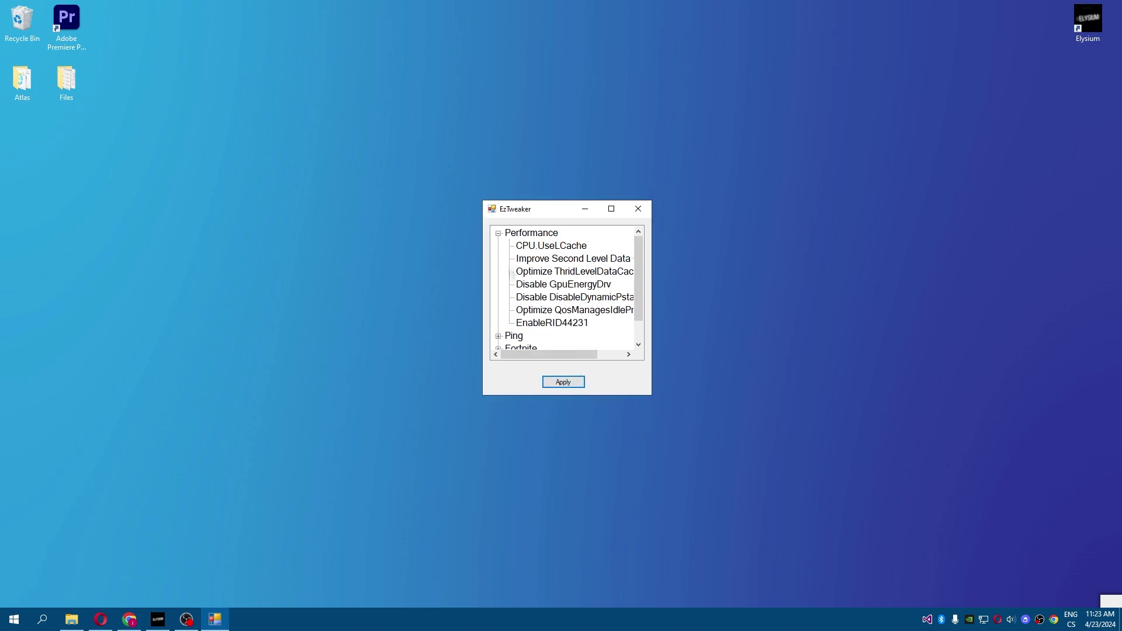
pyautogui.click(497, 233)
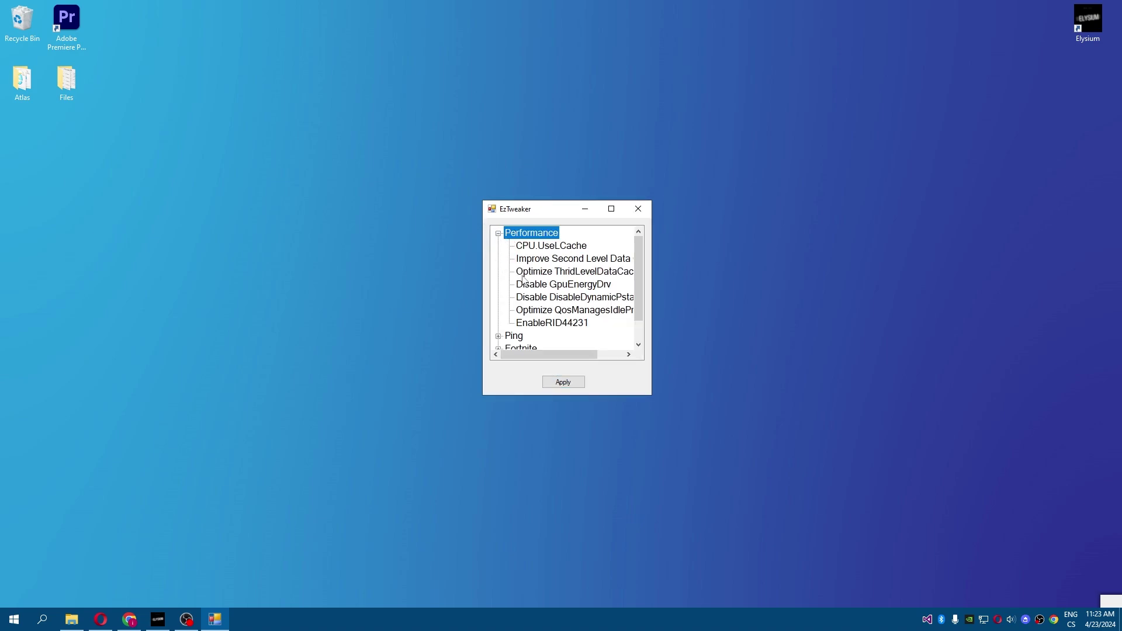
pyautogui.scroll(-1, 522, 278)
# Expand Ping and apply TCPNoDelay, TcpAckFrequency and TcpDelAckTicks
pyautogui.click(497, 309)
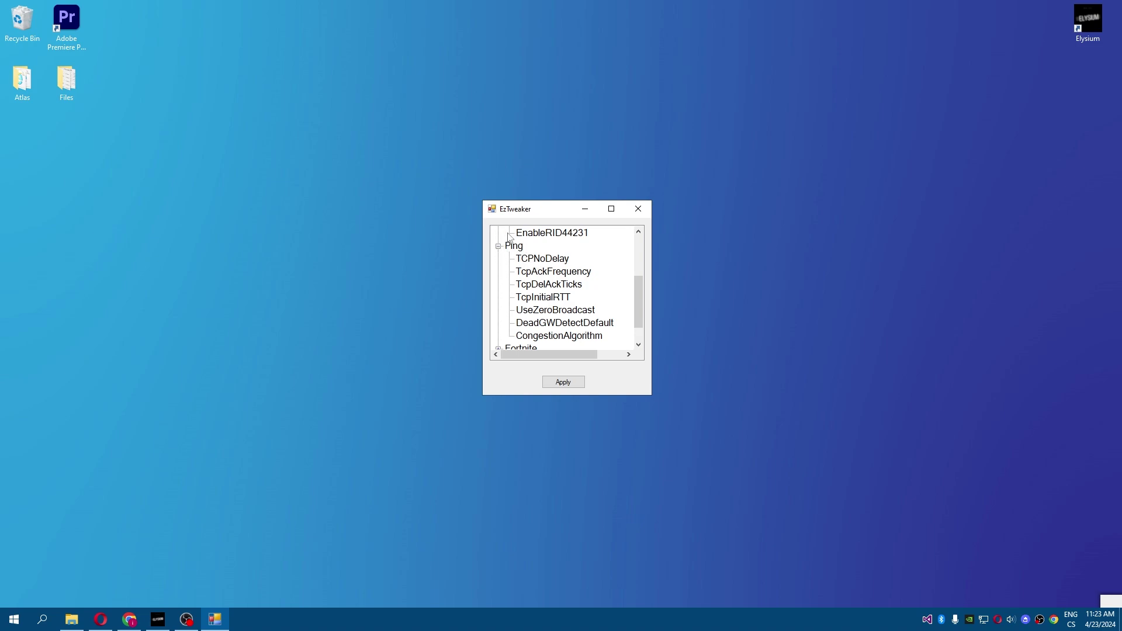
pyautogui.click(532, 260)
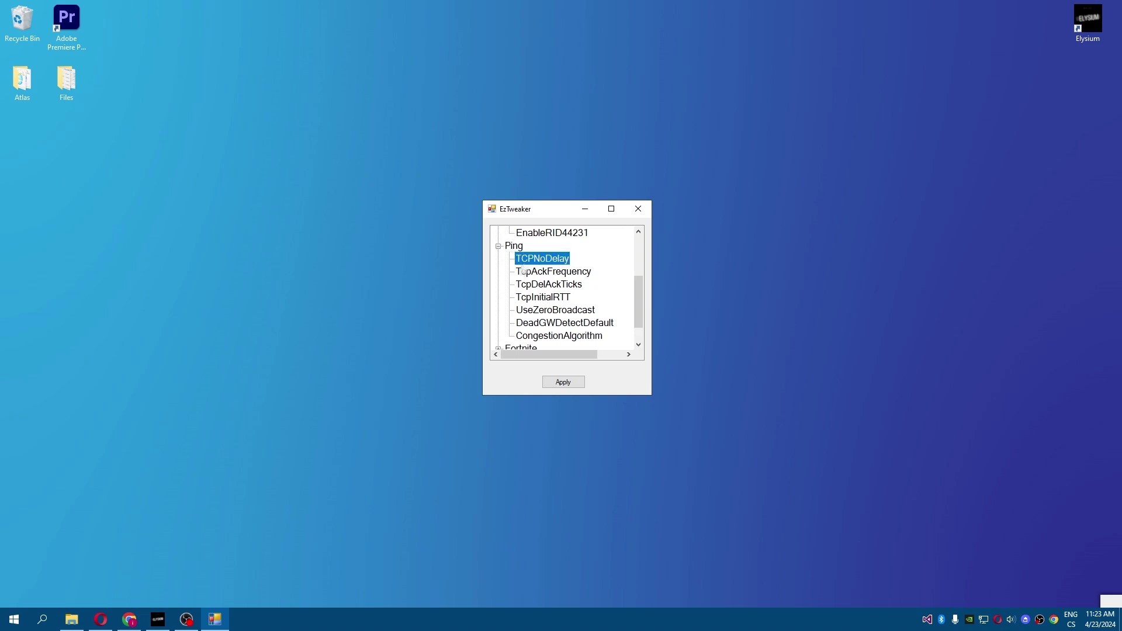
pyautogui.click(563, 381)
pyautogui.click(566, 344)
pyautogui.click(553, 271)
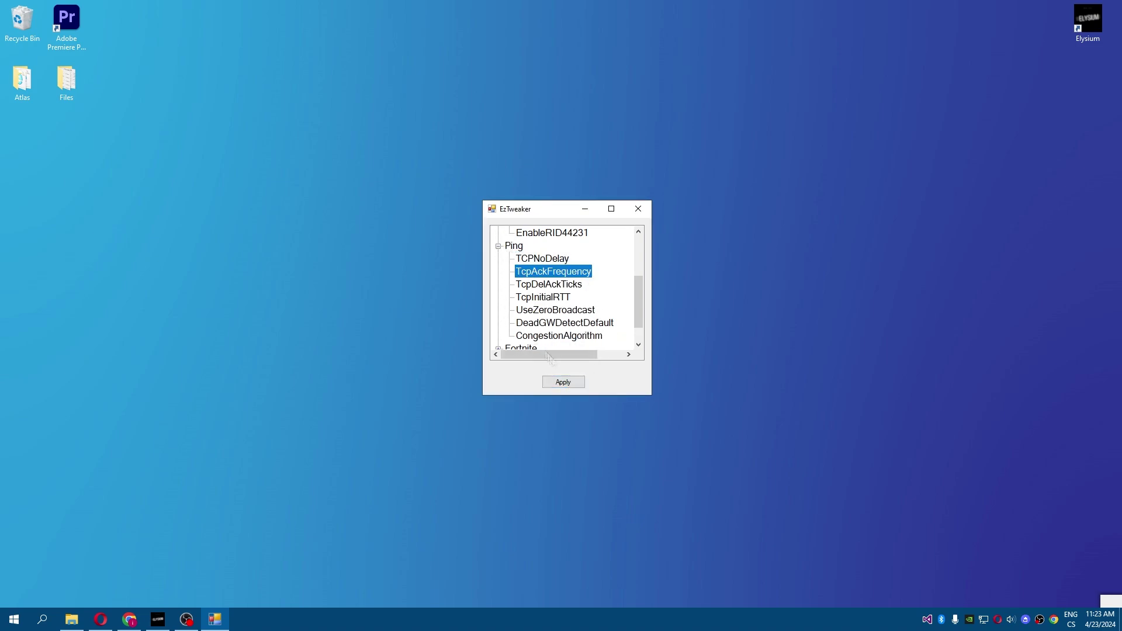
pyautogui.click(562, 381)
pyautogui.click(567, 343)
pyautogui.click(549, 284)
pyautogui.click(563, 382)
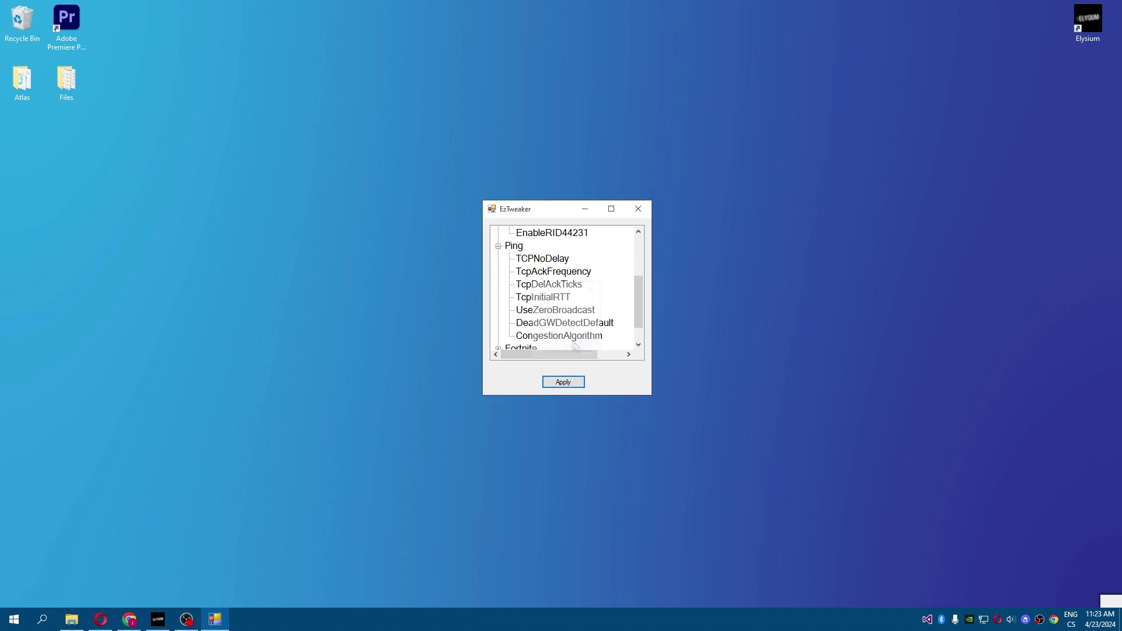
pyautogui.click(574, 345)
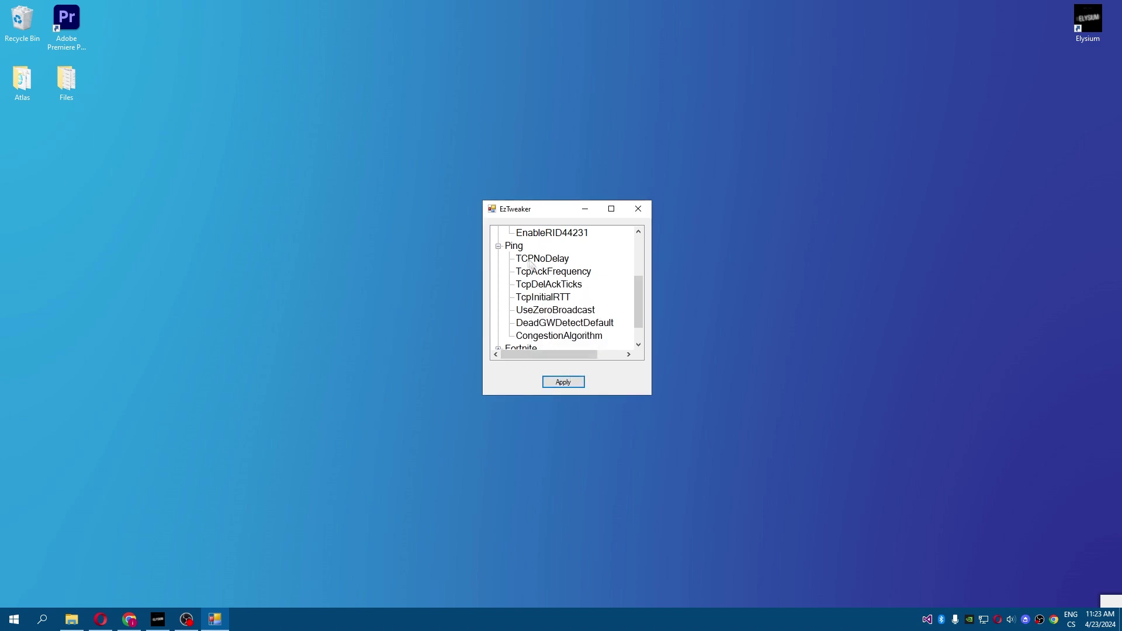
# Apply the TcpInitialRTT and UseZeroBroadcast Ping tweaks
pyautogui.click(543, 298)
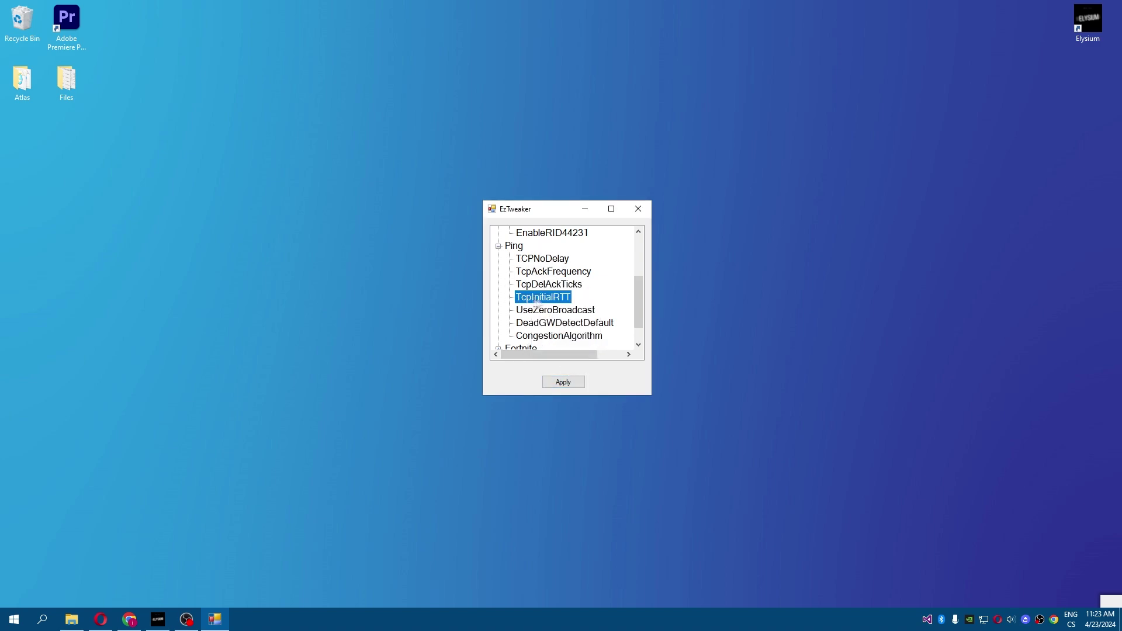
pyautogui.click(562, 382)
pyautogui.click(568, 343)
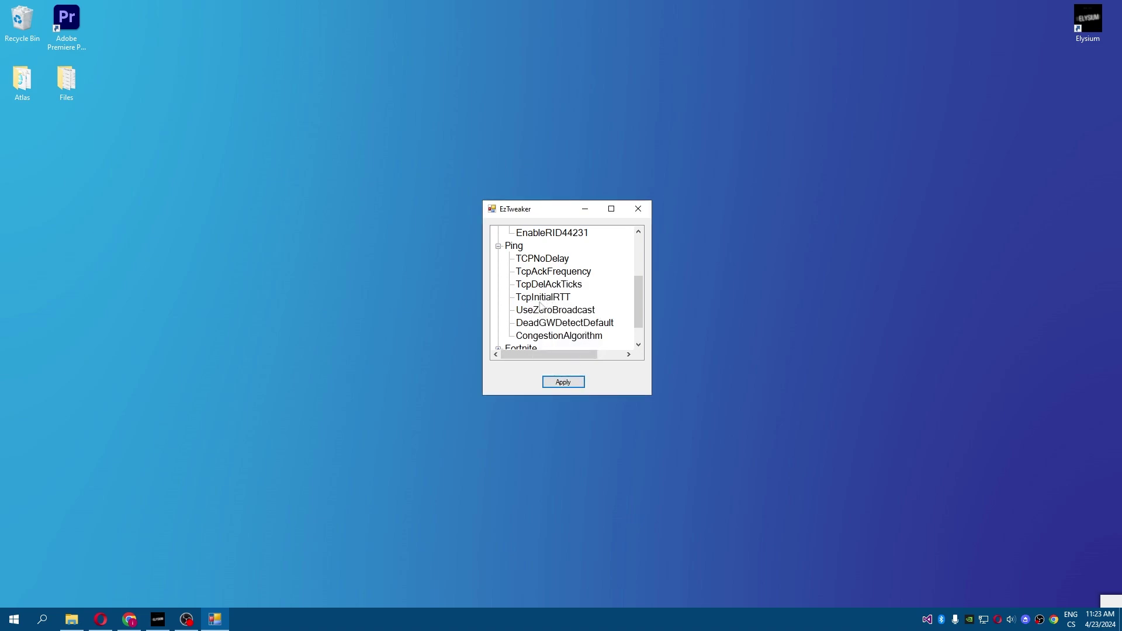
pyautogui.click(543, 309)
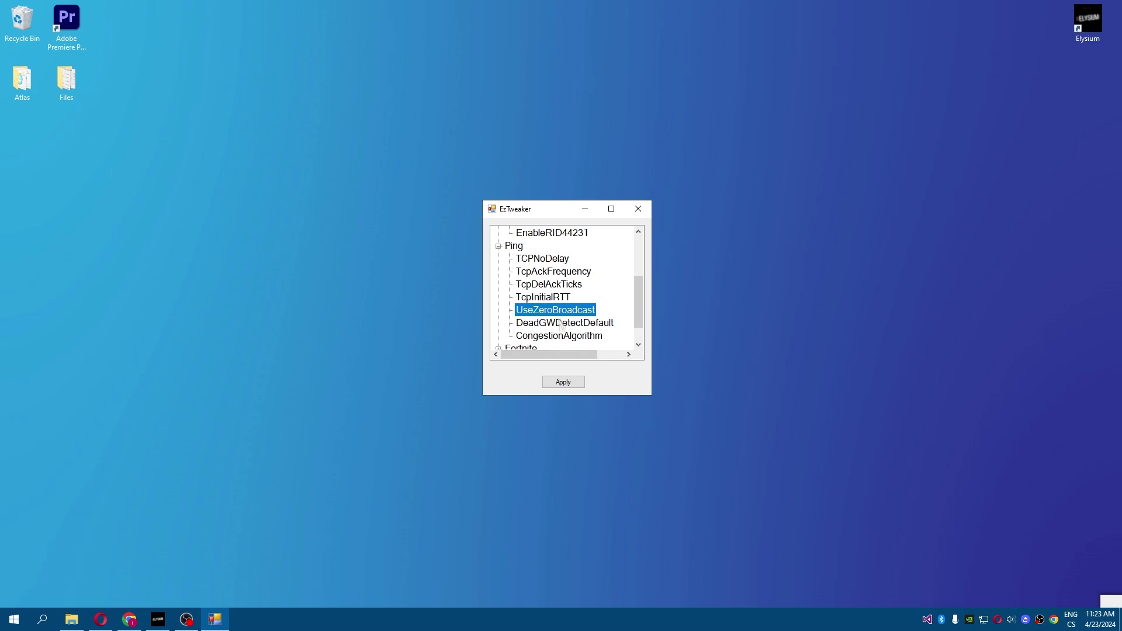
pyautogui.click(562, 382)
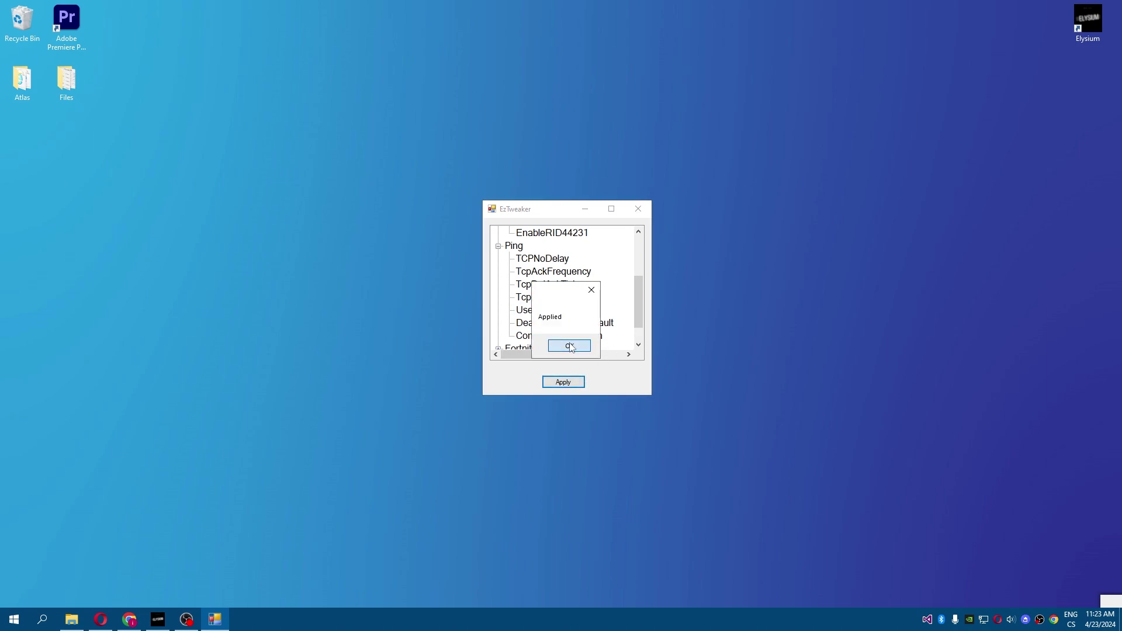
pyautogui.click(569, 346)
# Apply the DeadGWDetectDefault and CongestionAlgorithm Ping tweaks, dismissing each confirmation
pyautogui.click(561, 323)
pyautogui.click(563, 382)
pyautogui.click(569, 345)
pyautogui.click(559, 336)
pyautogui.click(563, 383)
pyautogui.click(569, 345)
pyautogui.scroll(3, 499, 247)
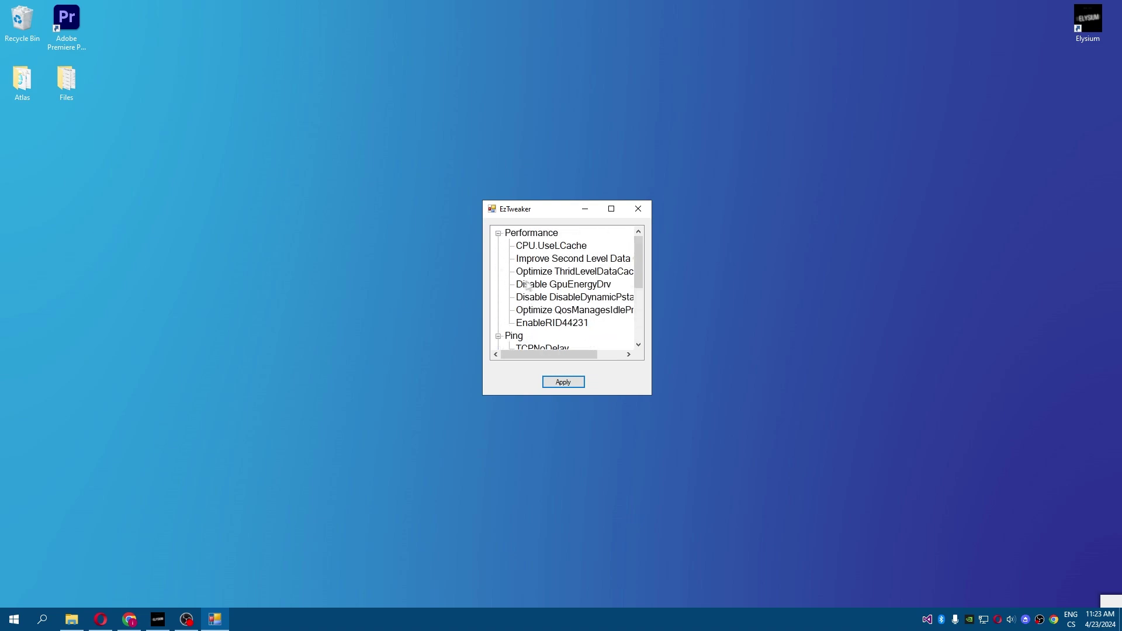
pyautogui.scroll(-4, 504, 338)
# Expand Fortnite and apply Disable HighQualityAF, dismissing its confirmation
pyautogui.click(498, 322)
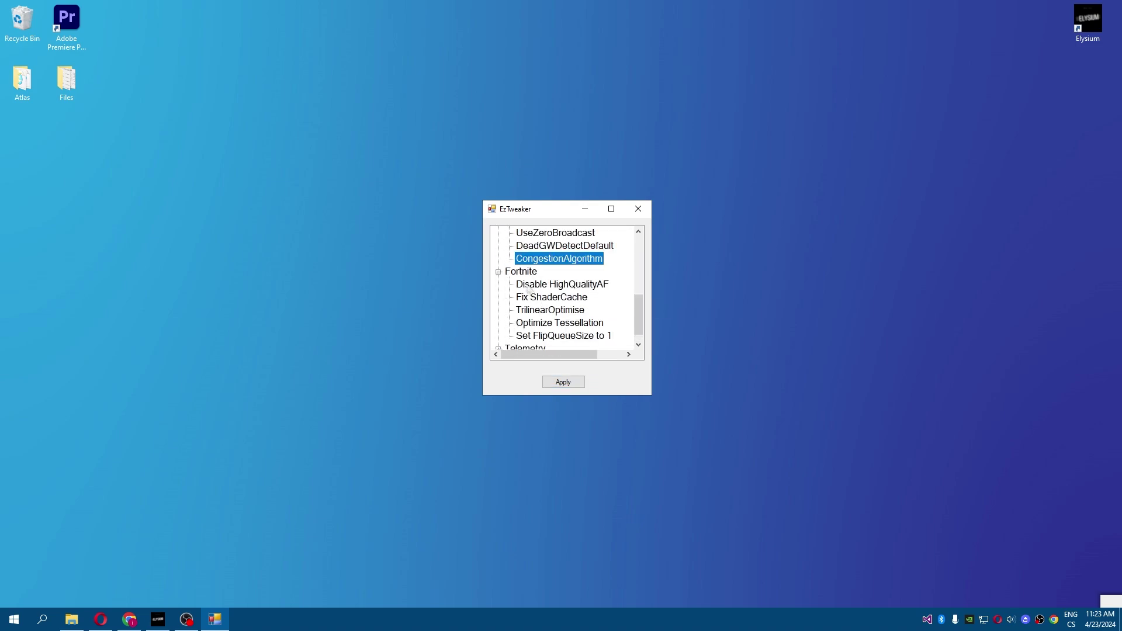
pyautogui.click(578, 289)
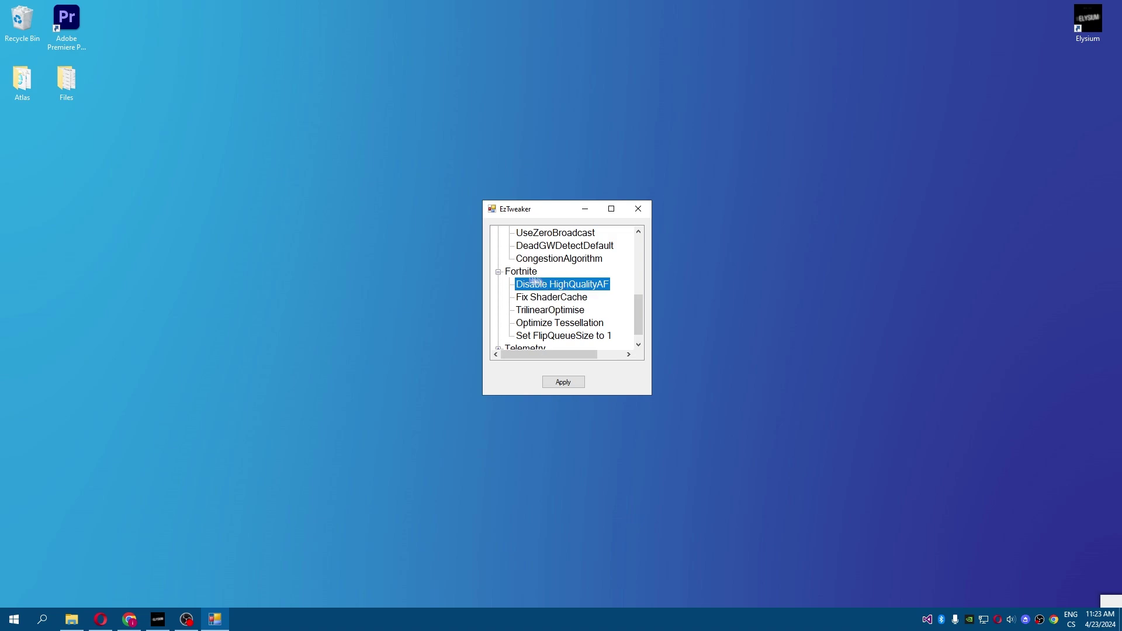
pyautogui.click(563, 382)
pyautogui.press('Return')
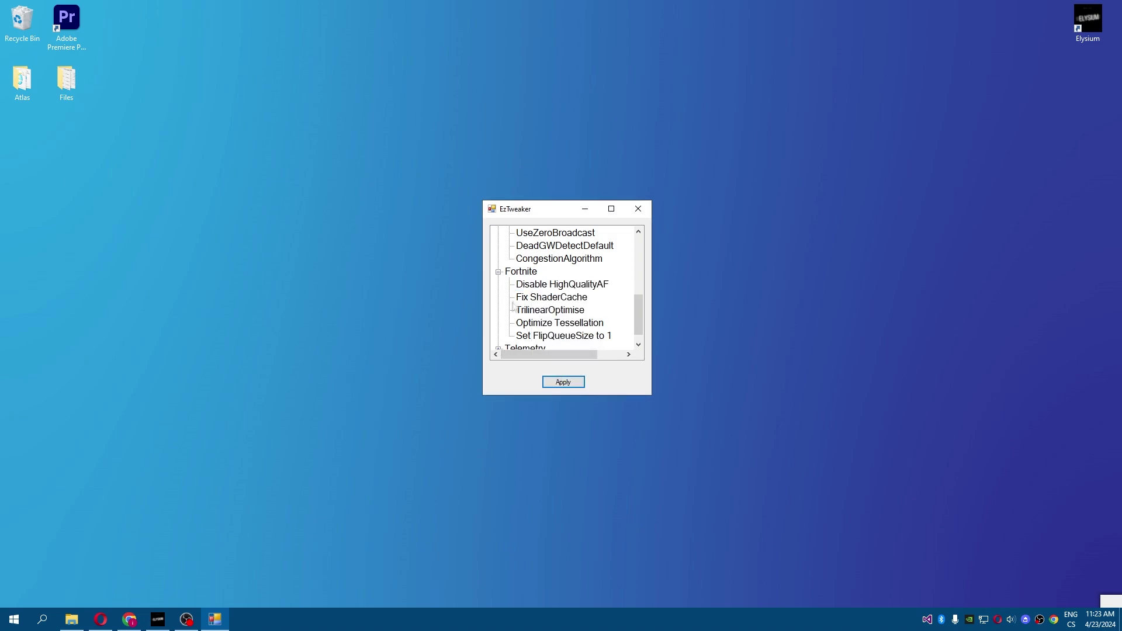
# Apply Fix ShaderCache, then select and apply TrilinearOptimise
pyautogui.click(518, 298)
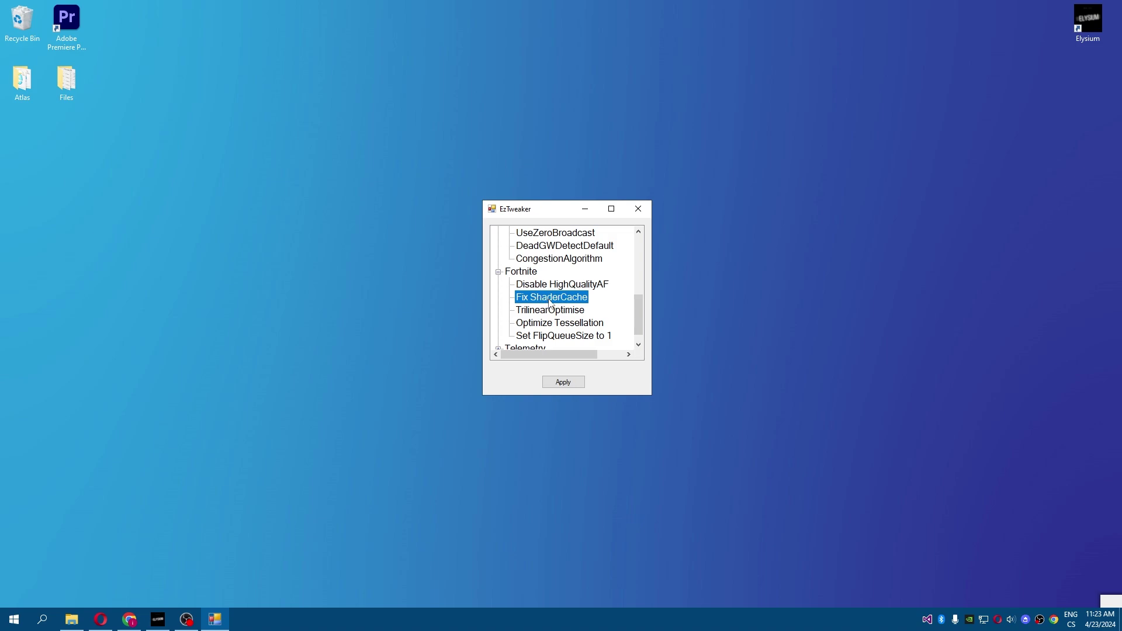
pyautogui.click(561, 381)
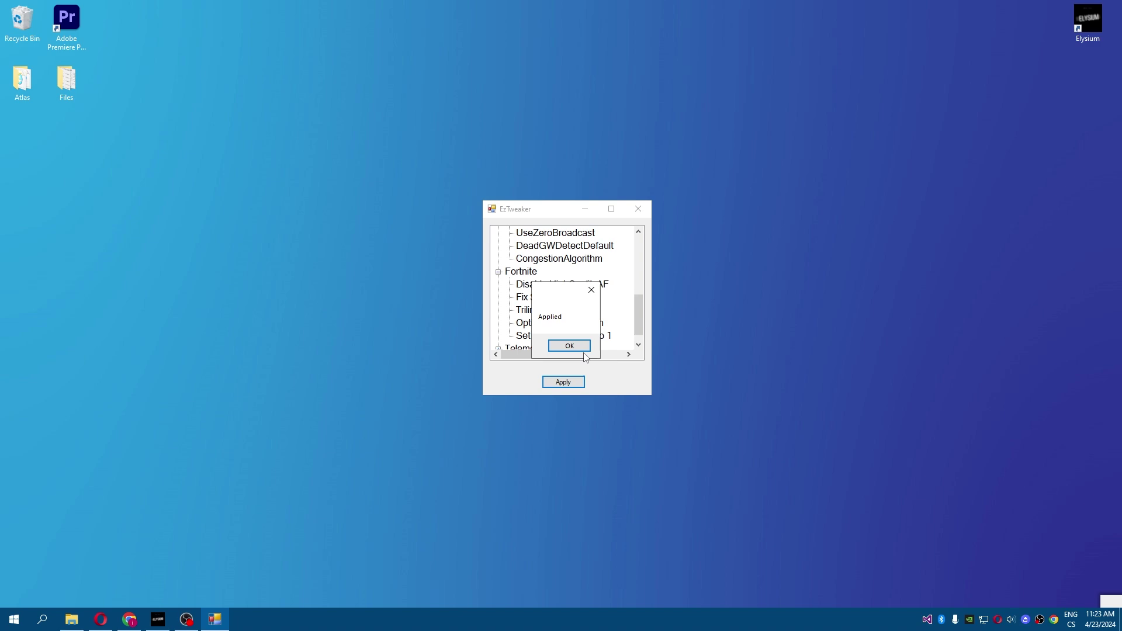
pyautogui.click(565, 348)
pyautogui.click(525, 313)
# Dismiss the Applied box and apply the Optimize Tessellation tweak
pyautogui.click(569, 348)
pyautogui.click(559, 322)
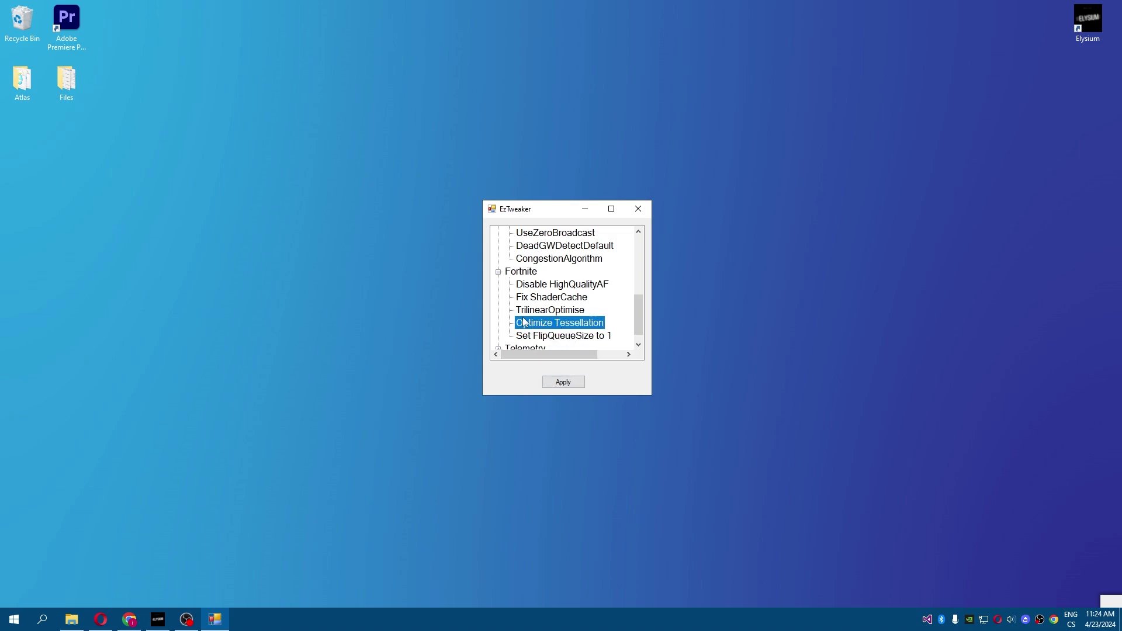
pyautogui.click(564, 383)
# Select and apply the Set FlipQueueSize to 1 tweak
pyautogui.click(567, 345)
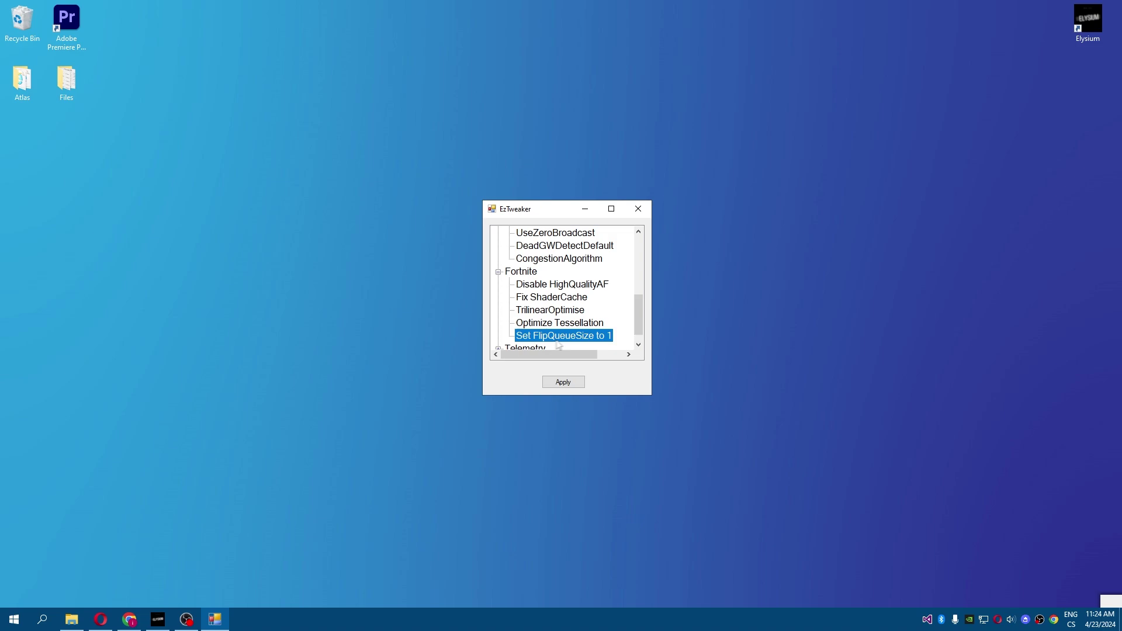
pyautogui.moveTo(532, 212); pyautogui.dragTo(539, 215)
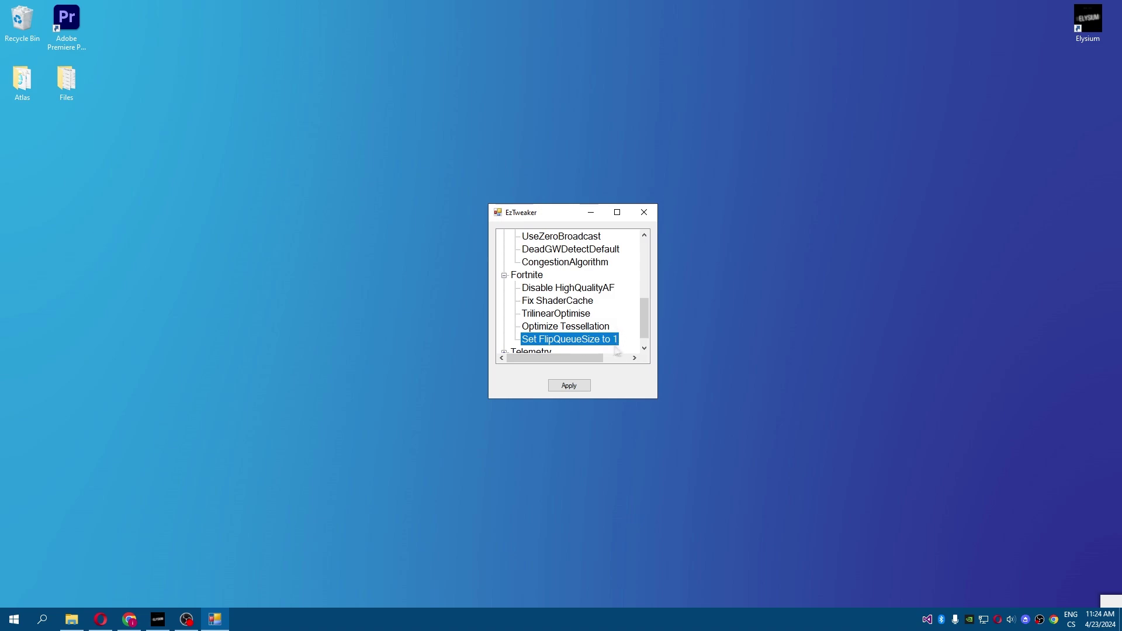
pyautogui.click(569, 385)
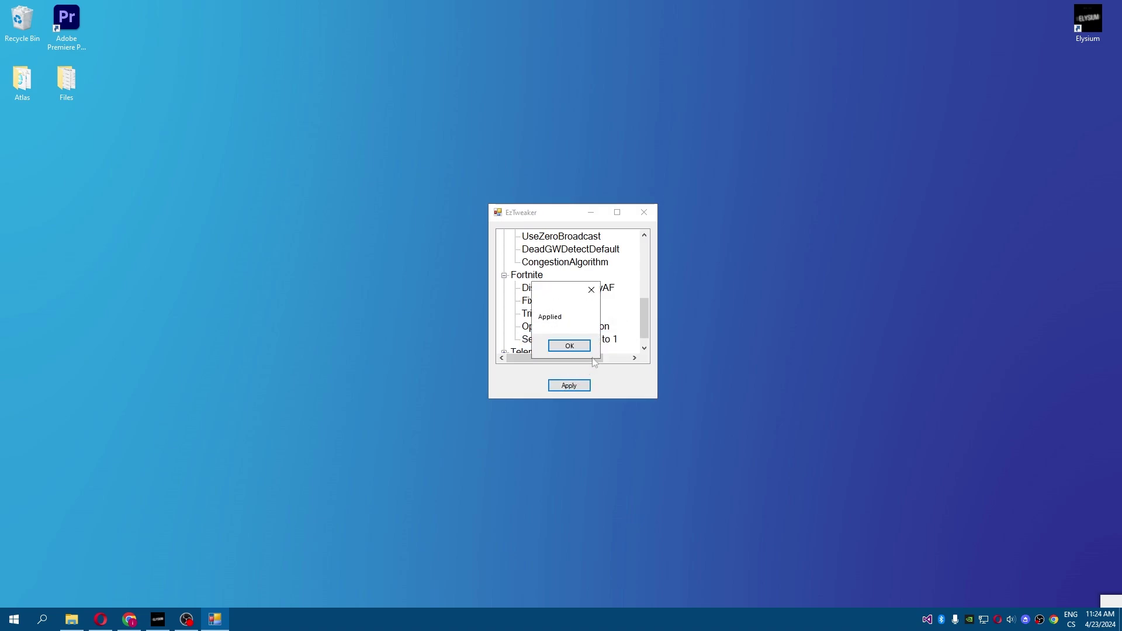
# Apply Disable Telemetry, dismiss the 'Applied' confirmations, and close the EzTweaker window
pyautogui.click(569, 344)
pyautogui.scroll(-1, 564, 310)
pyautogui.click(545, 323)
pyautogui.scroll(-1, 545, 323)
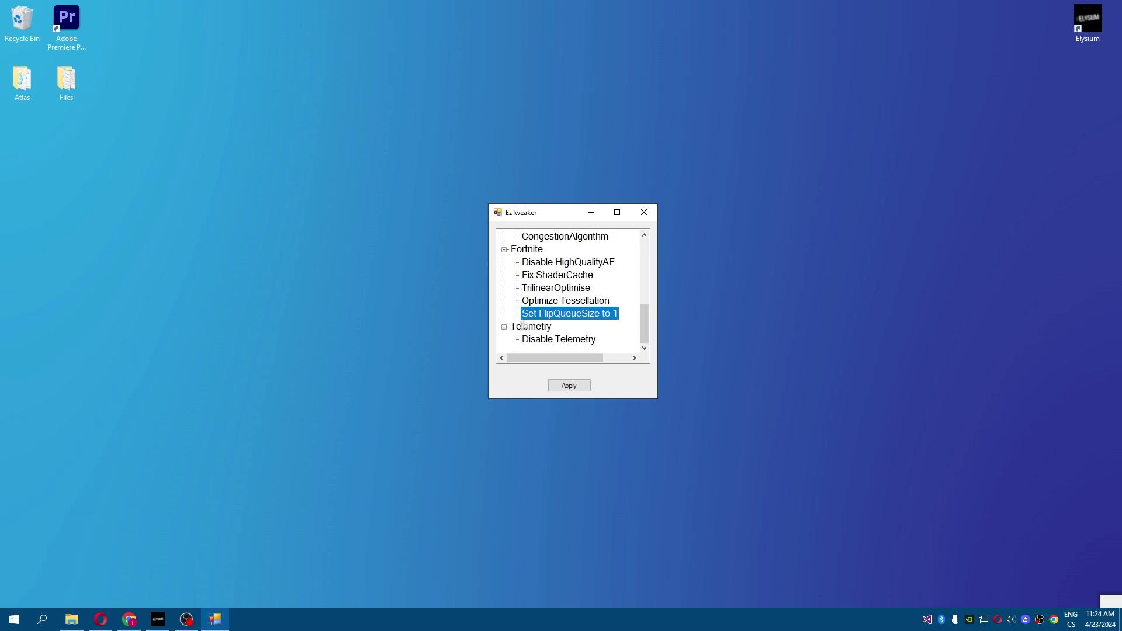
pyautogui.click(536, 340)
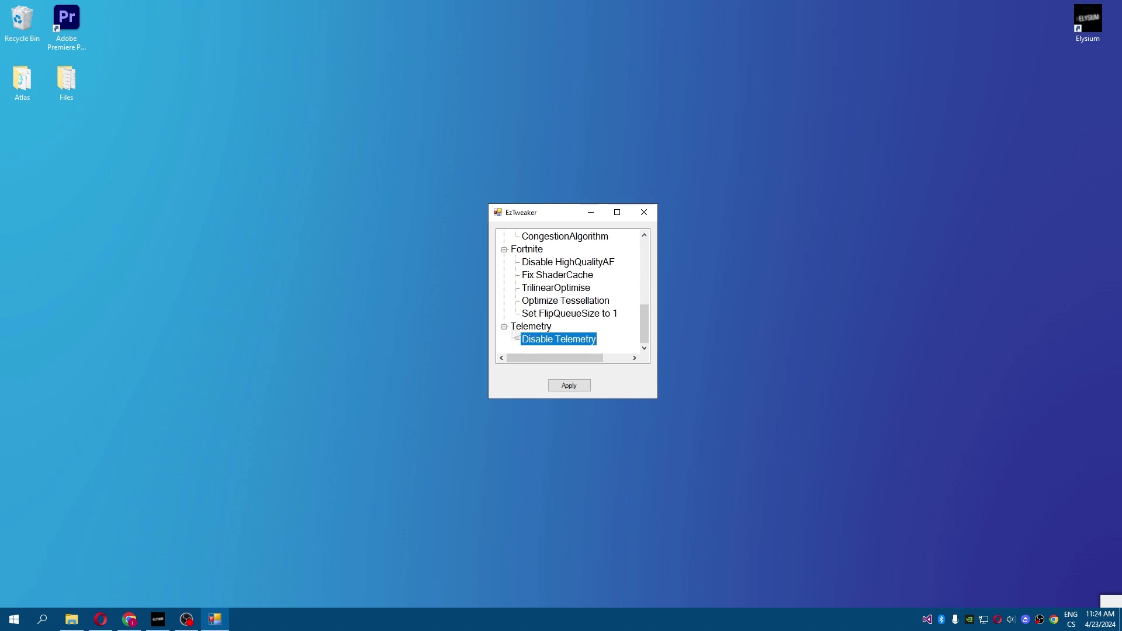
pyautogui.click(568, 386)
pyautogui.click(568, 346)
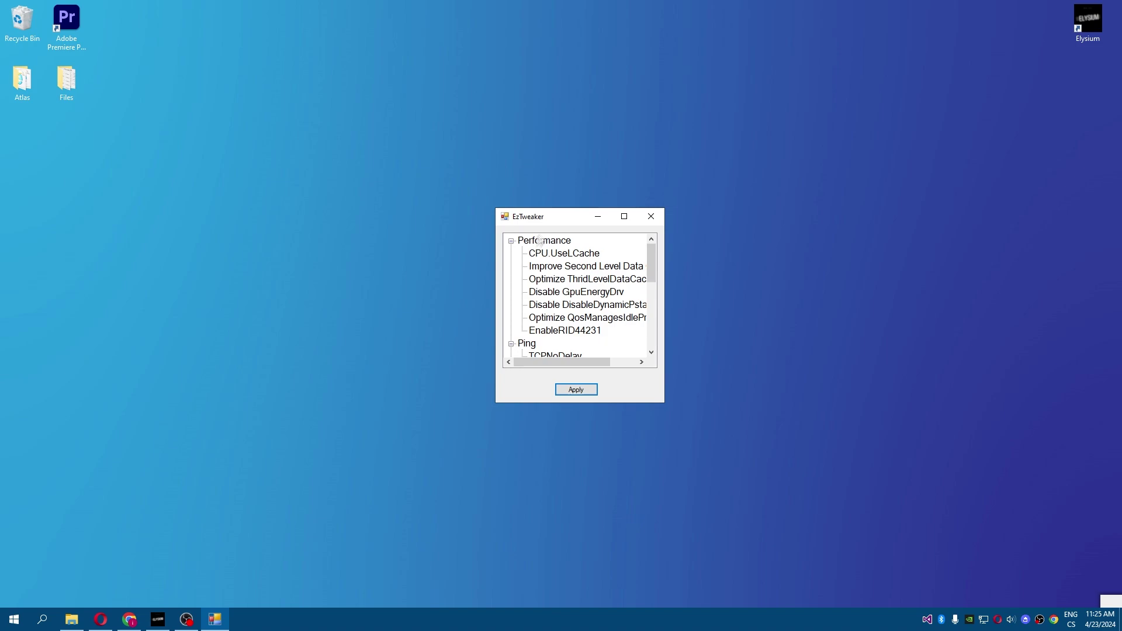
pyautogui.scroll(-3, 589, 302)
pyautogui.scroll(-1, 561, 285)
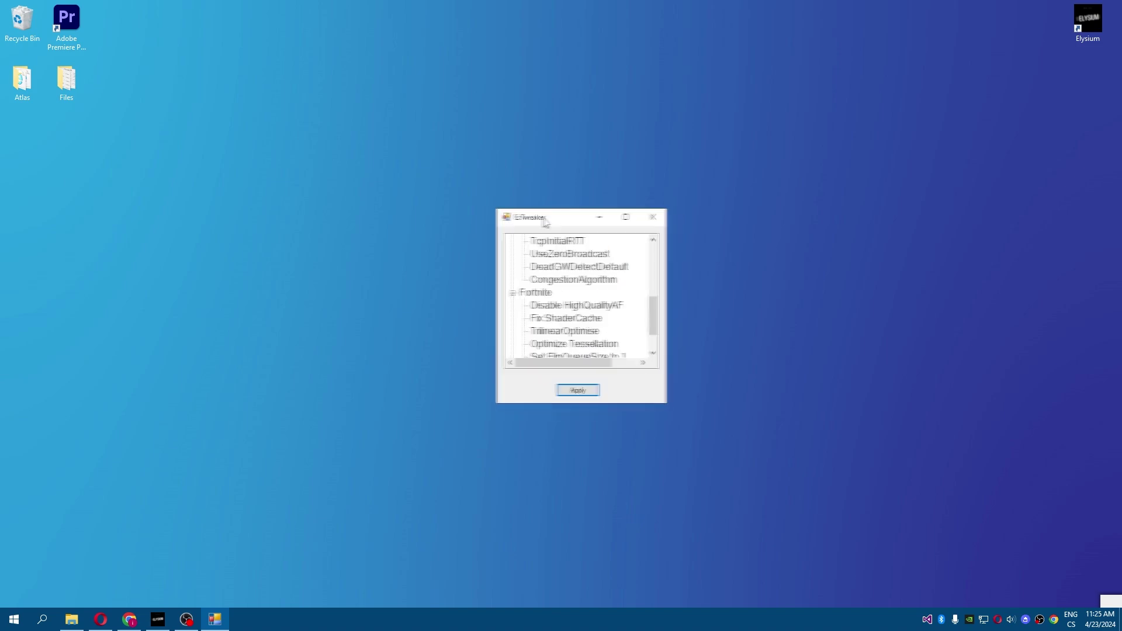
pyautogui.scroll(5, 556, 309)
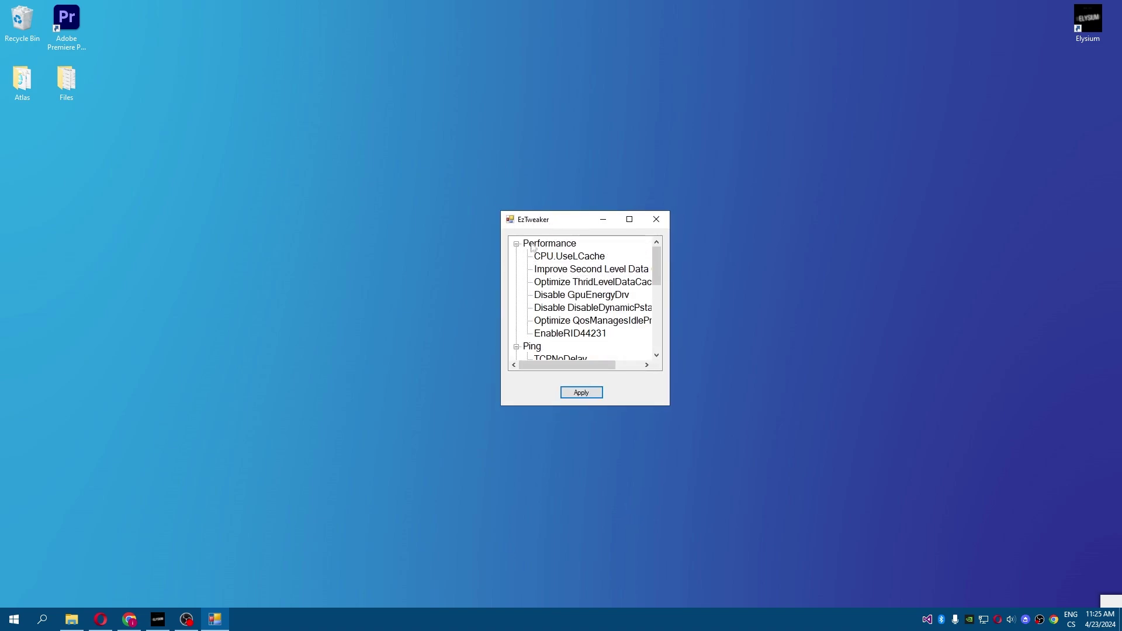
pyautogui.scroll(-3, 561, 264)
pyautogui.scroll(-2, 561, 263)
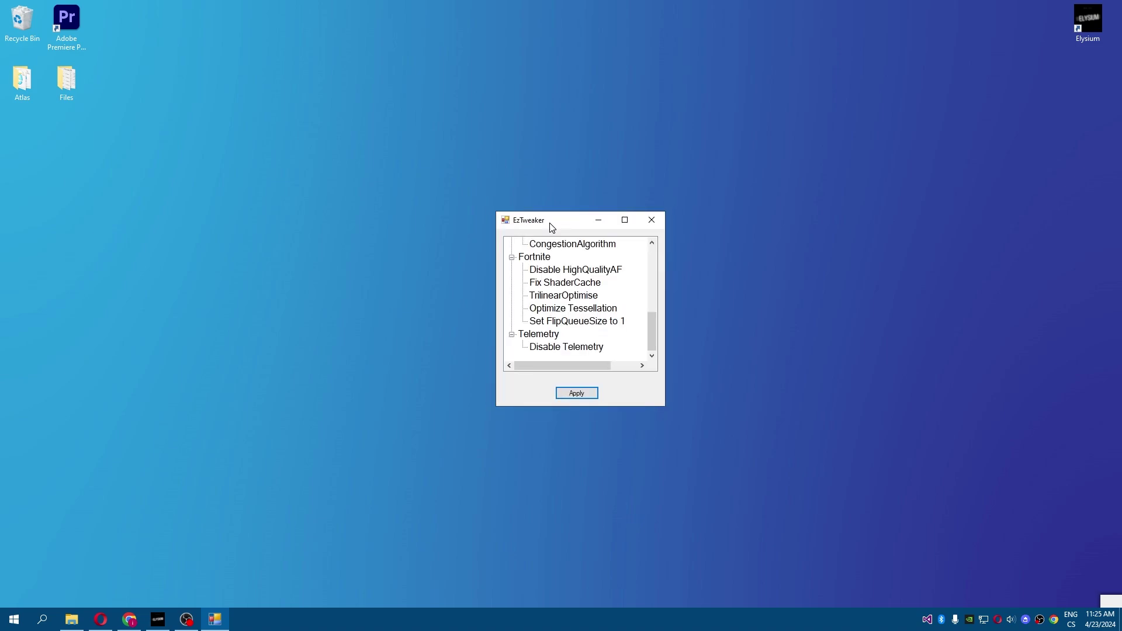
pyautogui.scroll(5, 557, 263)
pyautogui.click(653, 222)
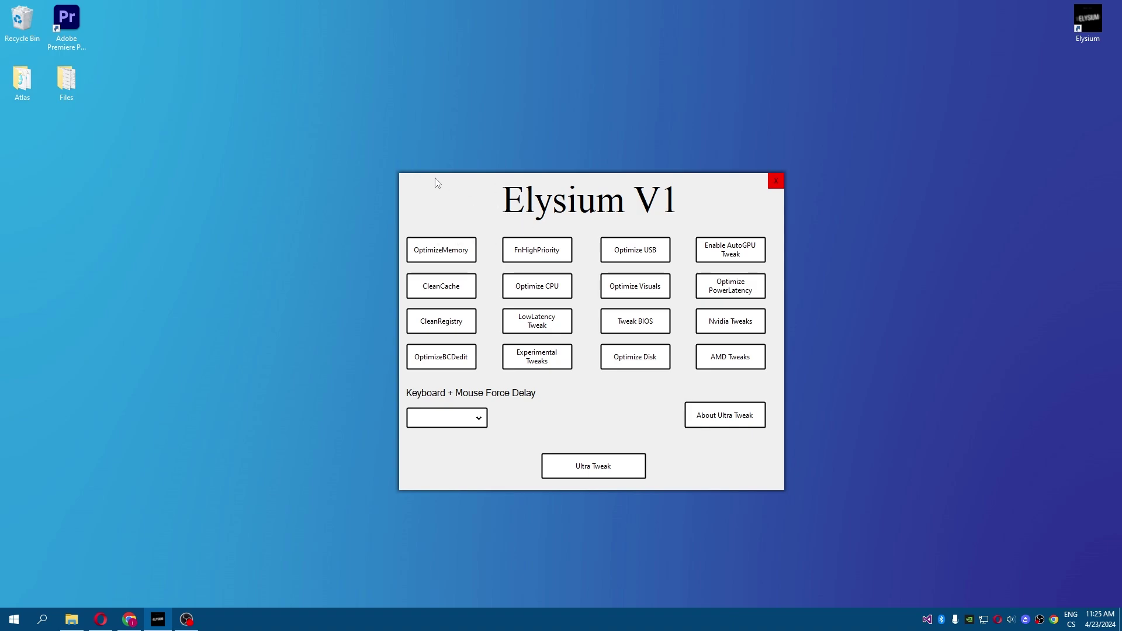
pyautogui.moveTo(435, 178); pyautogui.dragTo(403, 176)
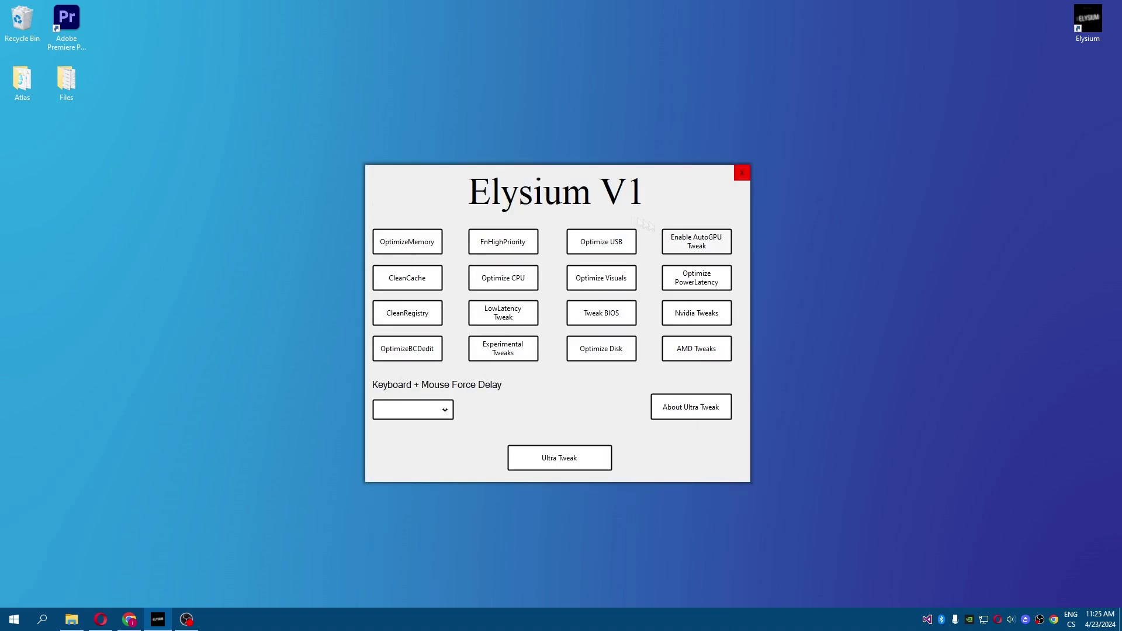
pyautogui.click(675, 408)
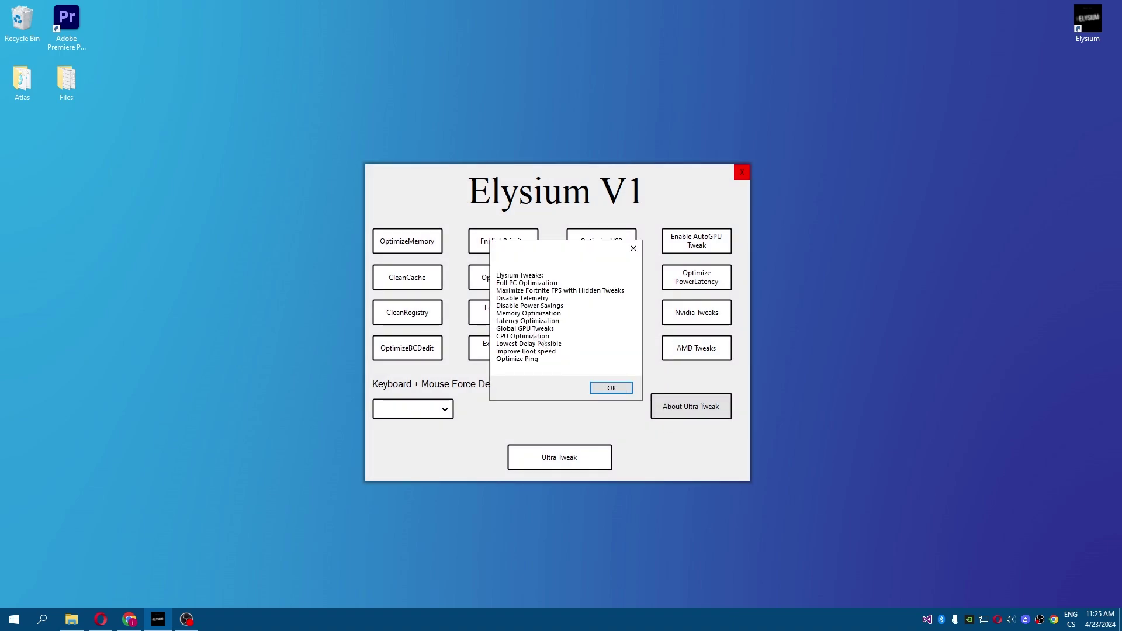
pyautogui.click(611, 387)
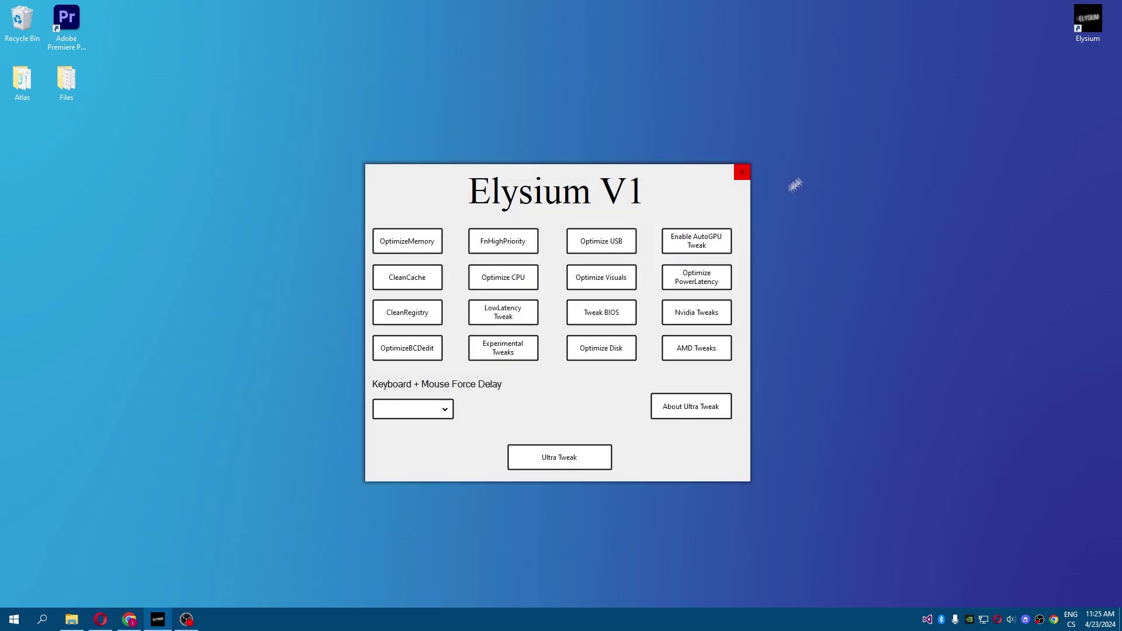